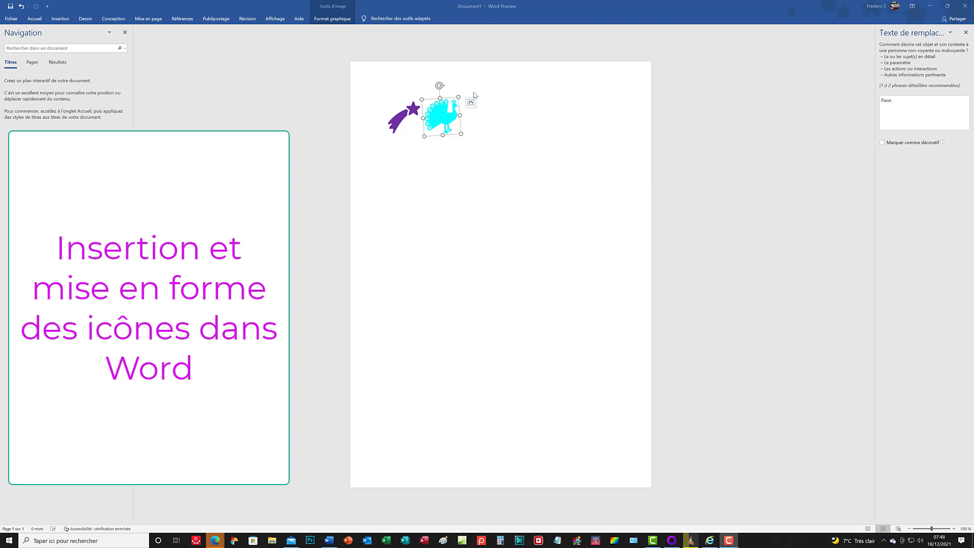
Delete all existing icons from the page to leave the document blank.
click(535, 179)
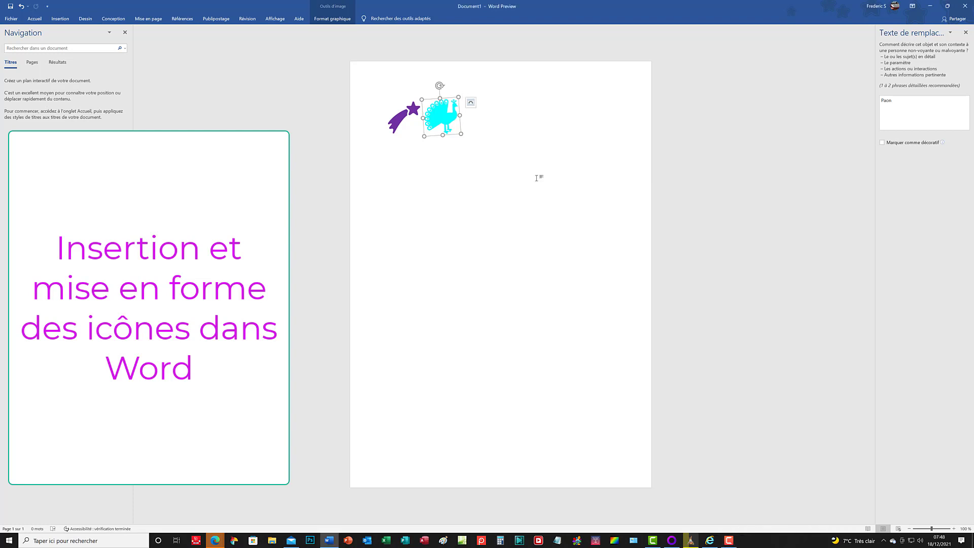
click(534, 171)
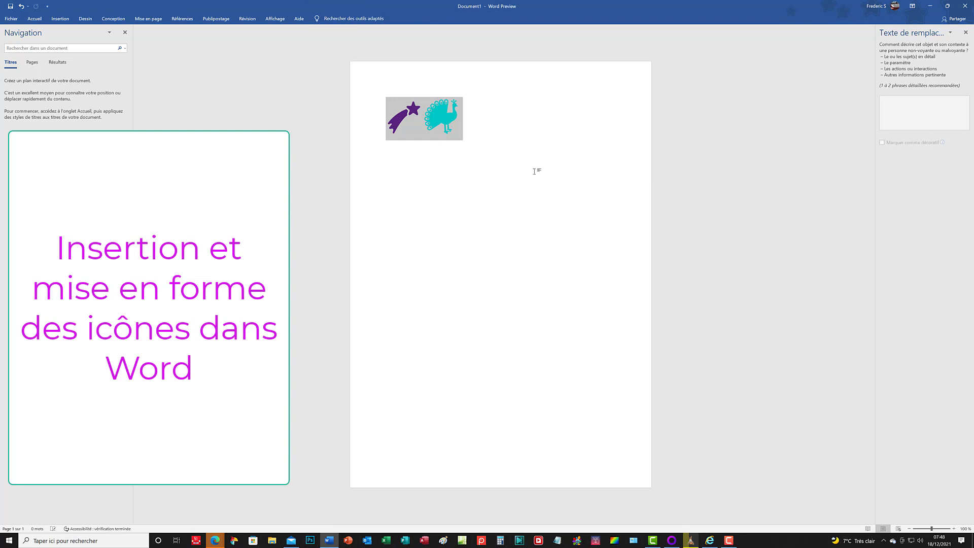
key(ctrl+z)
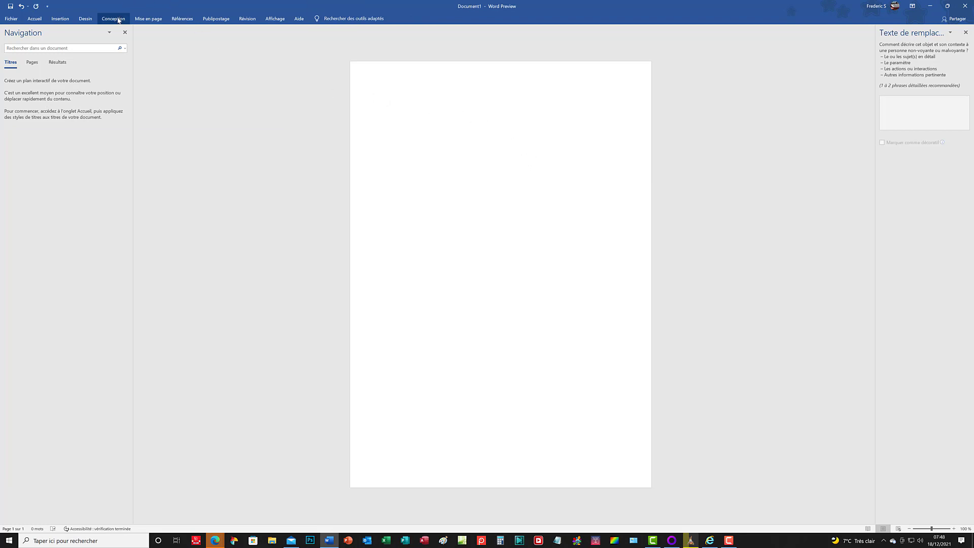
Open the icon library and select the peacock from Animaux and the bridge scene from Paysage.
click(60, 19)
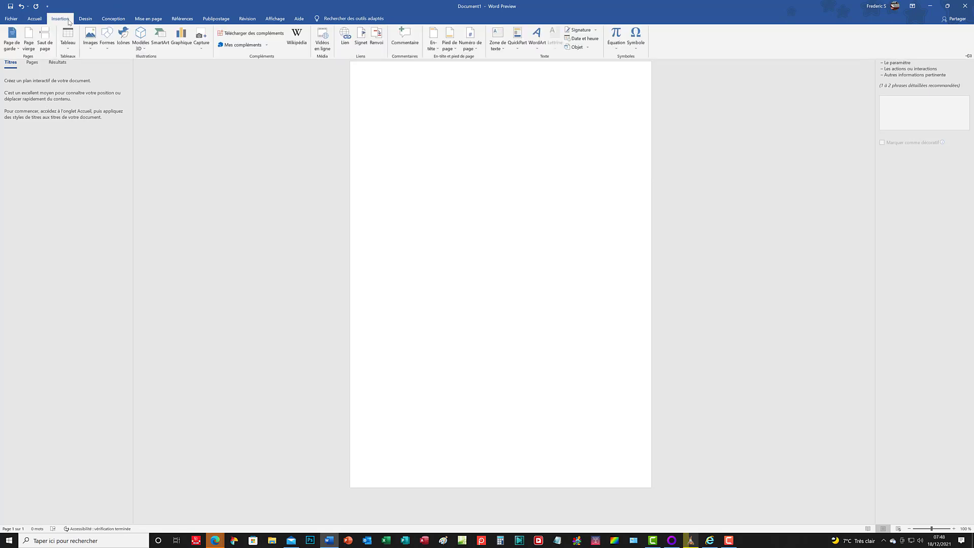
click(124, 45)
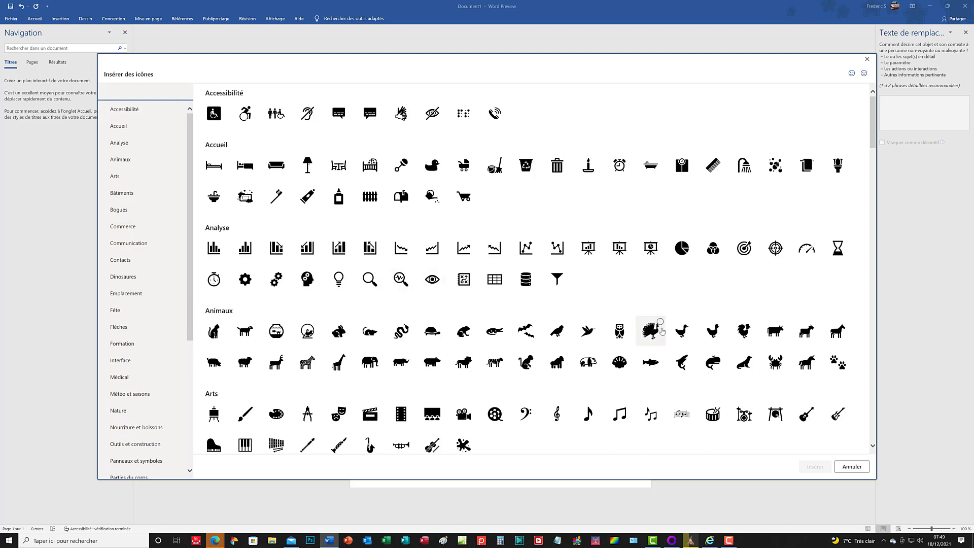
click(658, 334)
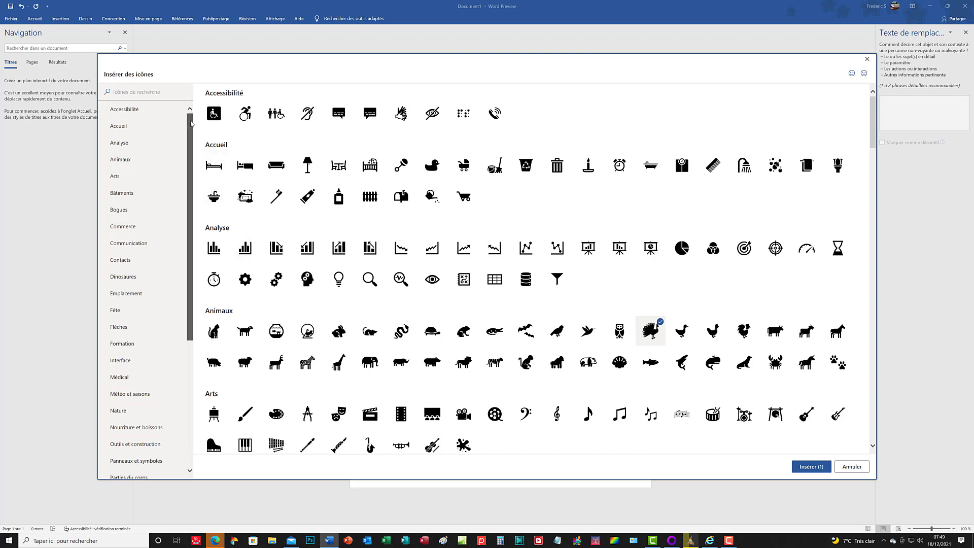
drag(191, 123, 202, 312)
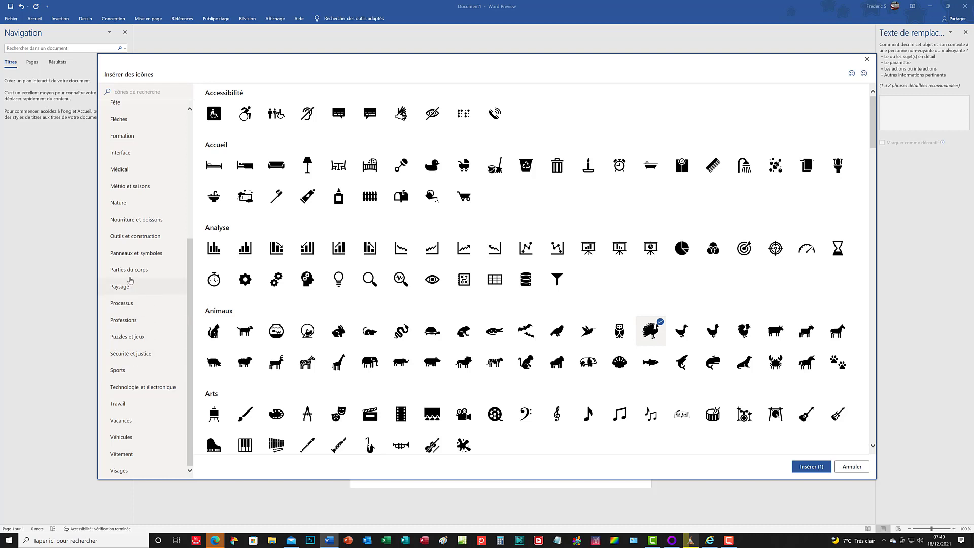
click(131, 287)
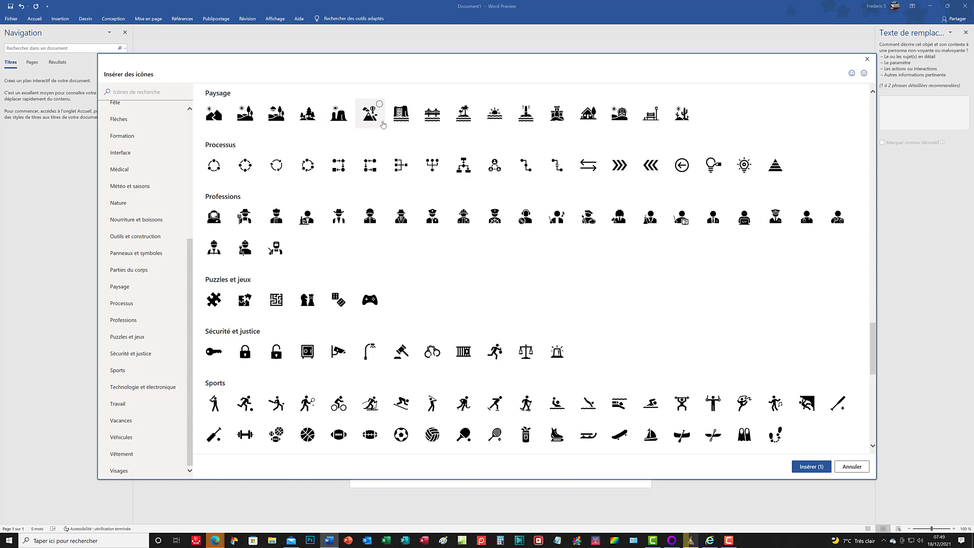
click(431, 122)
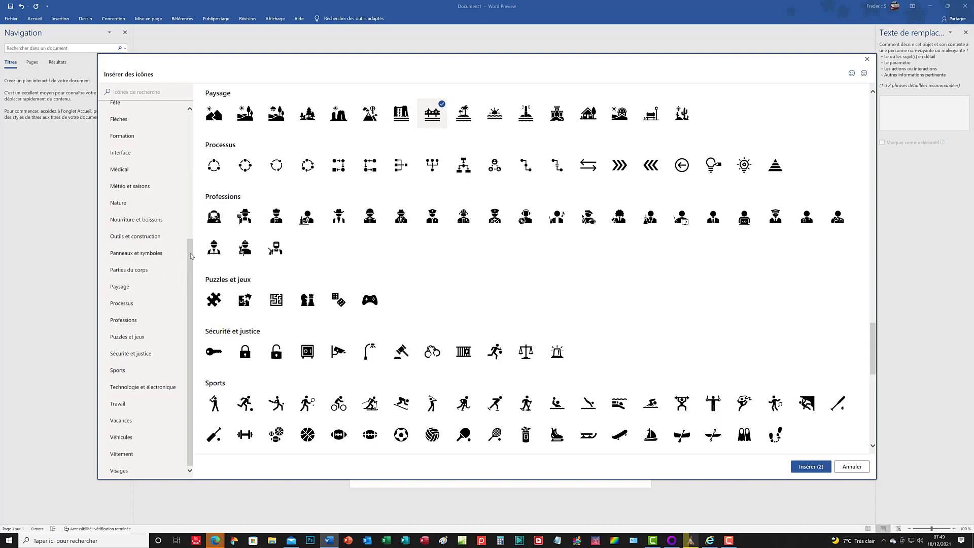
Add the shooting star from the Fête category to the selection and insert the three chosen icons.
drag(191, 255, 191, 202)
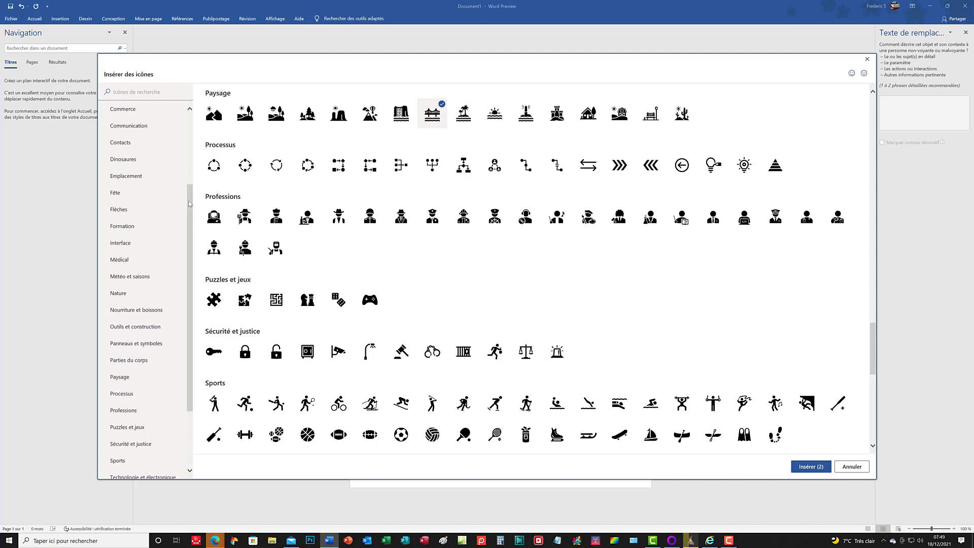
click(137, 200)
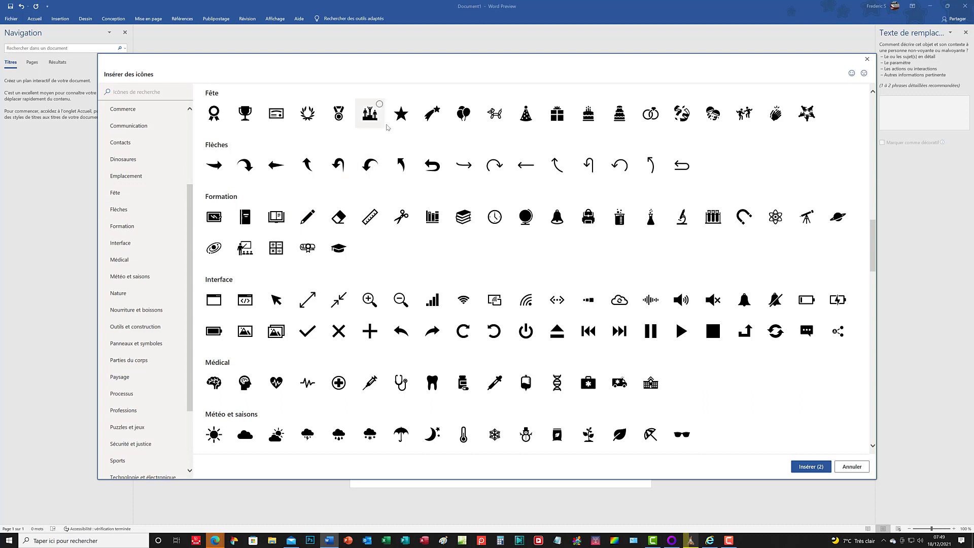
click(423, 116)
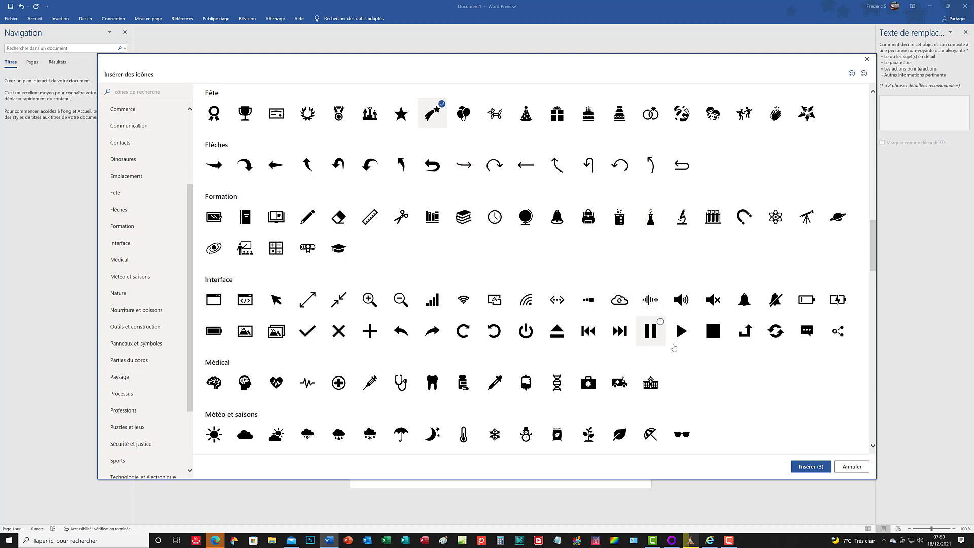
click(810, 472)
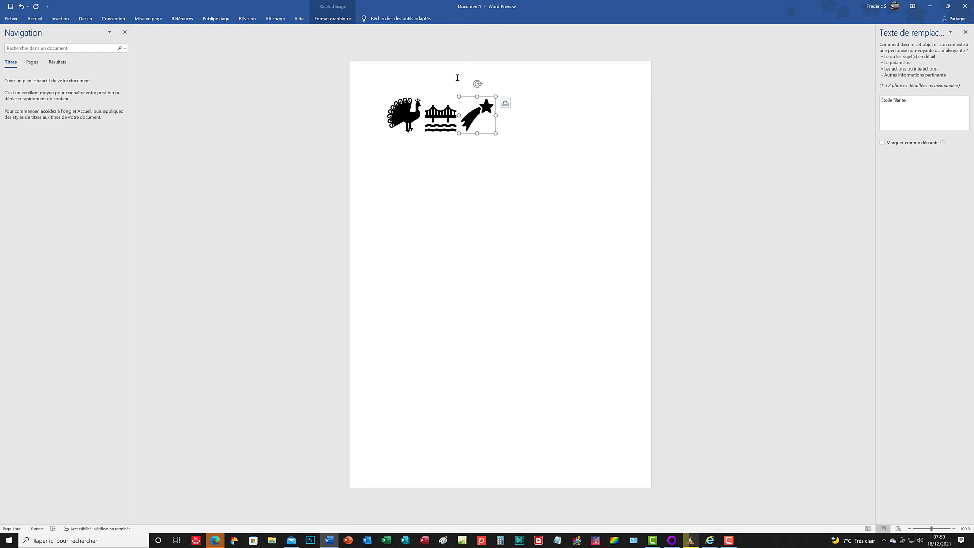
Rotate the peacock icon freehand clockwise to about 16°.
click(404, 118)
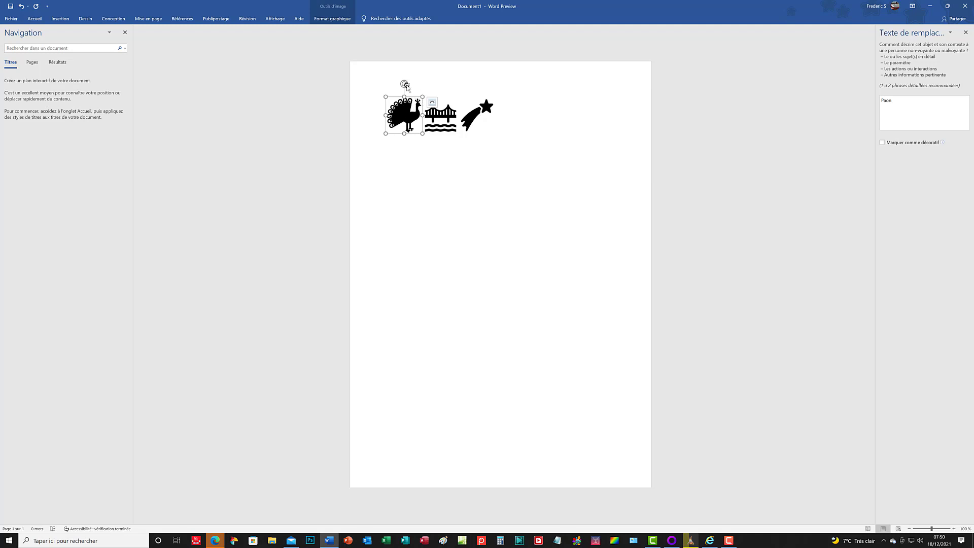
drag(404, 83, 413, 86)
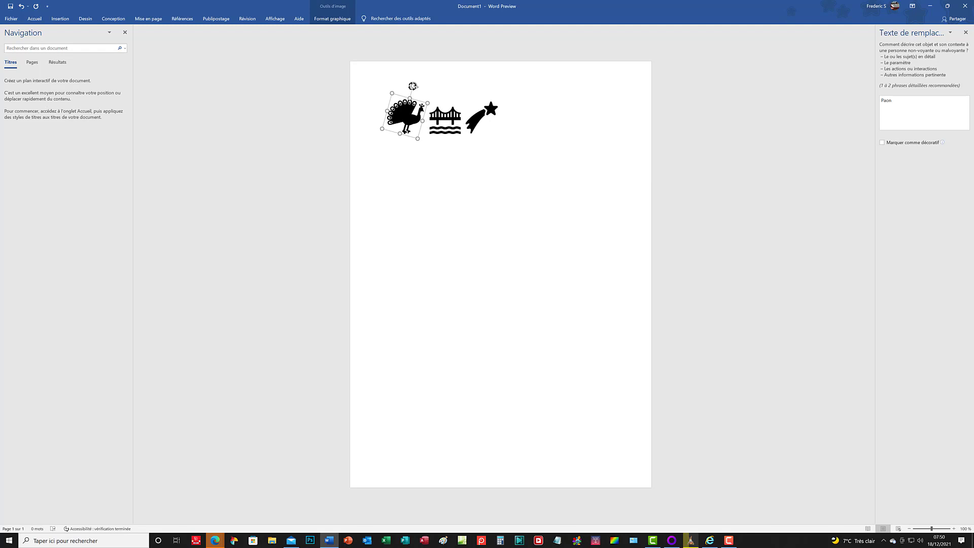
drag(412, 86, 412, 86)
Set the peacock icon's rotation to 47° in its size and position settings.
right_click(405, 112)
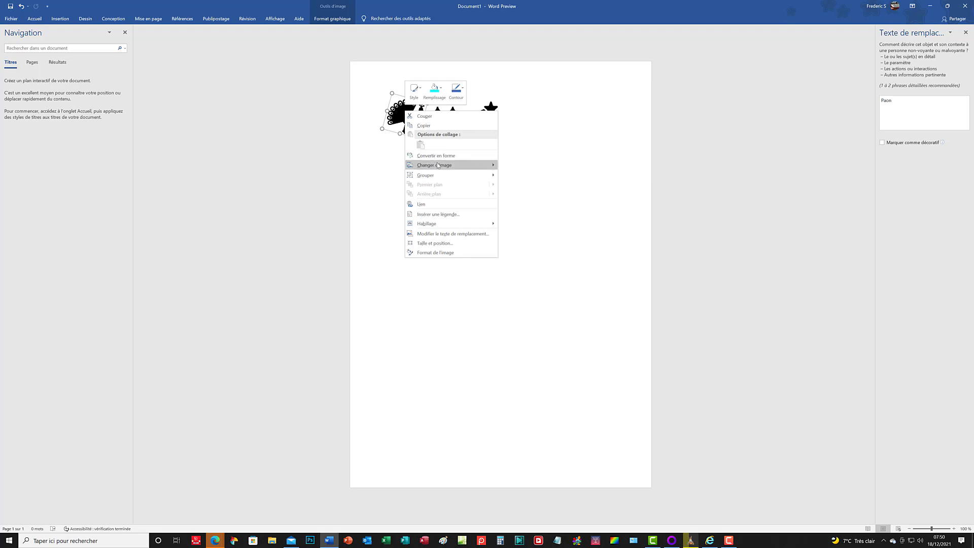
mouse_move(448, 165)
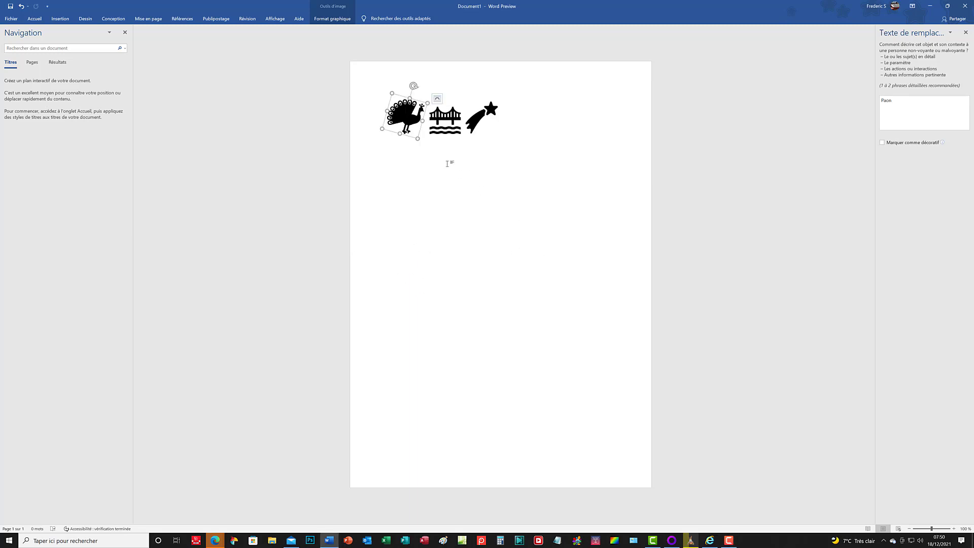
right_click(400, 108)
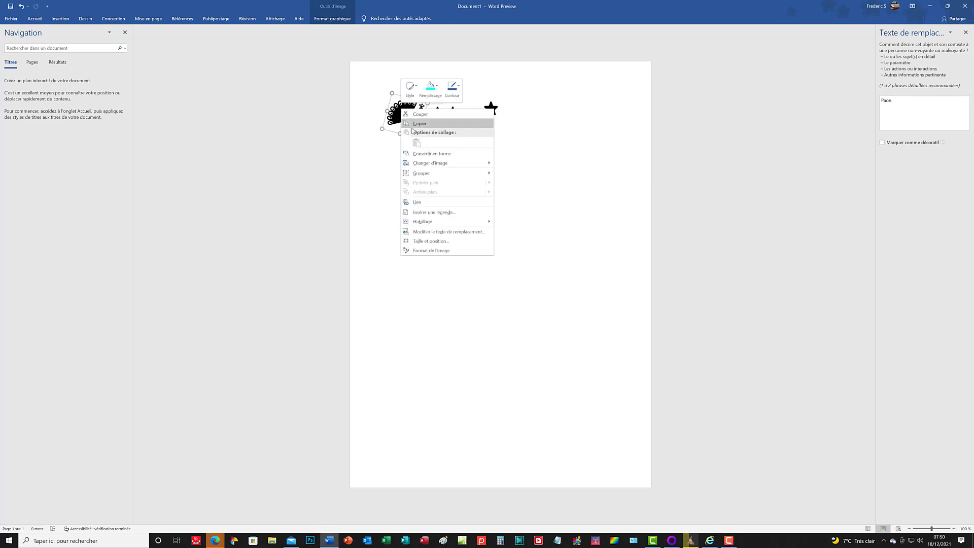
click(451, 241)
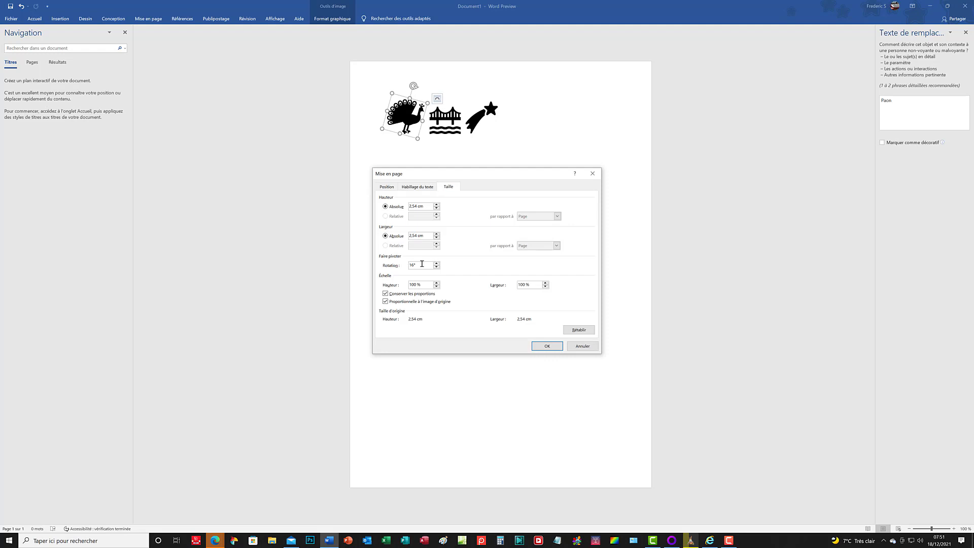
drag(422, 263, 408, 265)
key(Return)
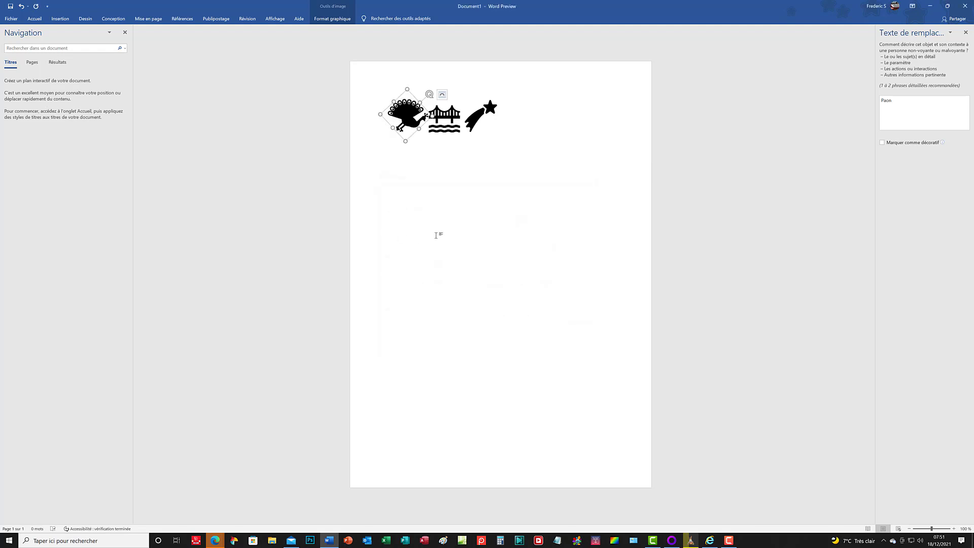
Examine the size, position and text-wrapping settings of the peacock icon, leaving them as they are.
right_click(411, 122)
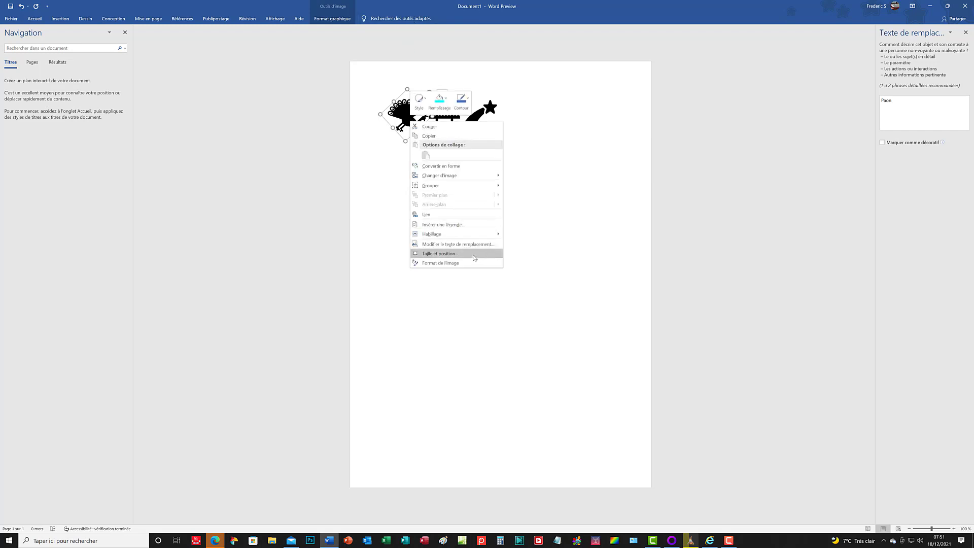
click(474, 256)
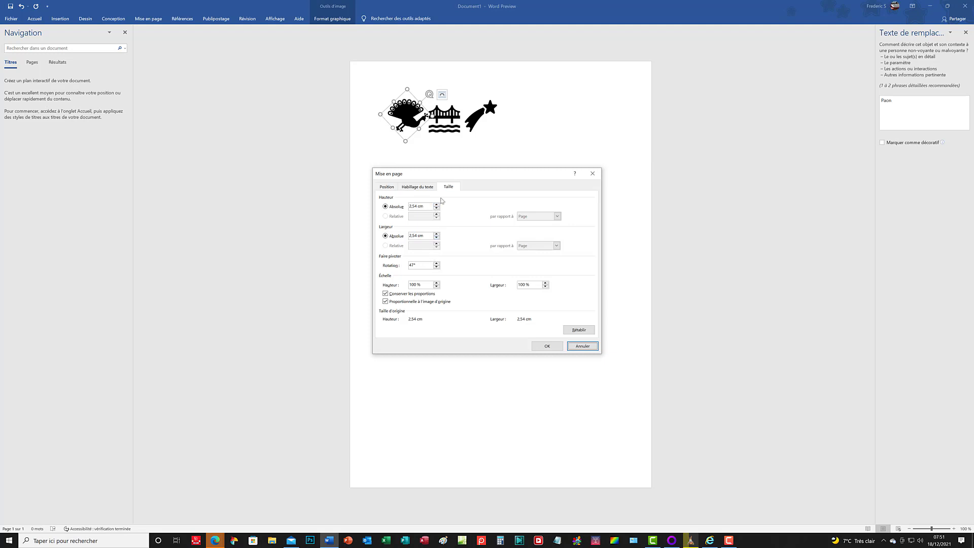
click(387, 187)
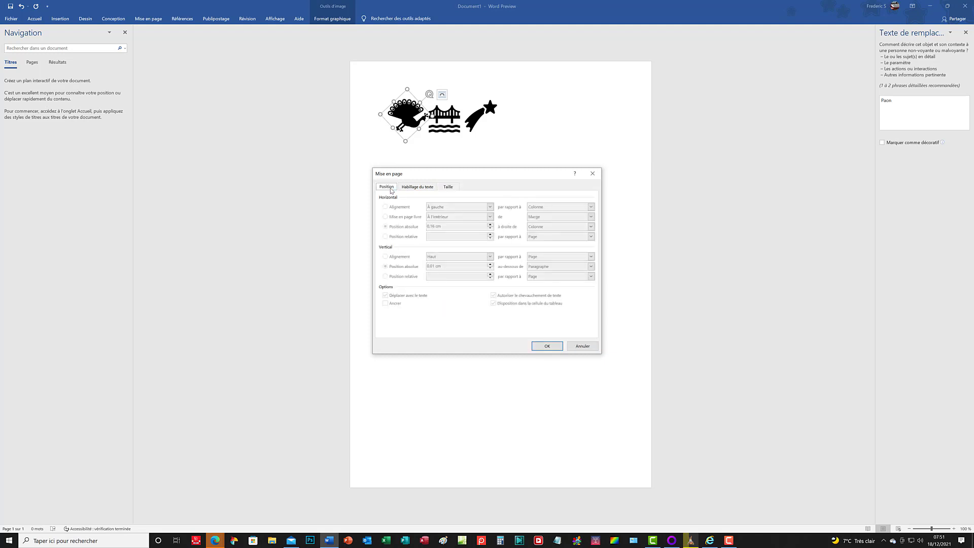
click(423, 187)
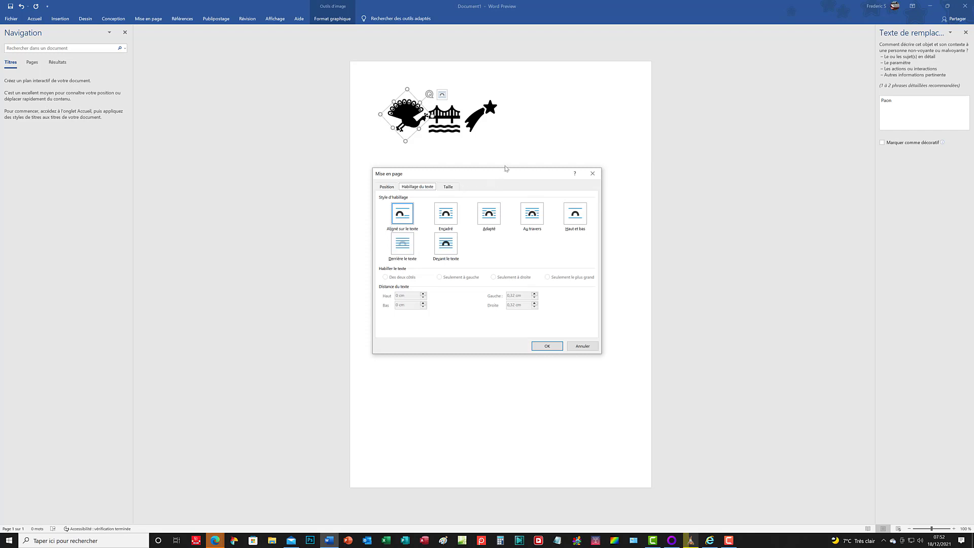
click(594, 174)
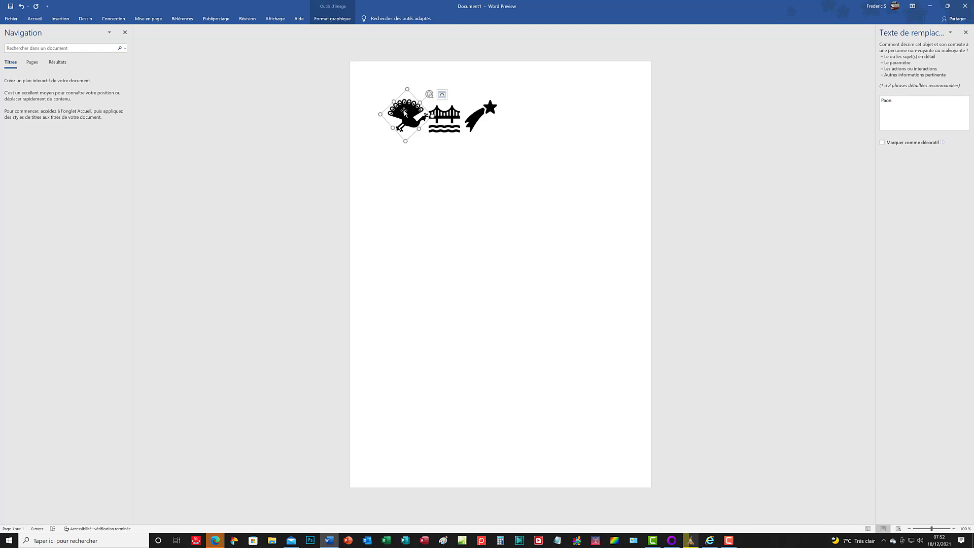
Fill the peacock icon with a light blue theme colour.
right_click(407, 112)
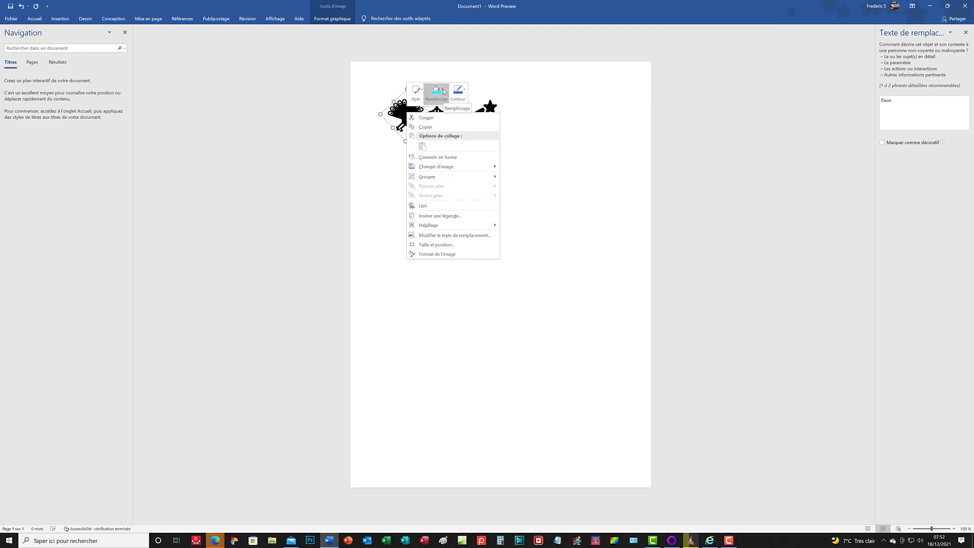
click(443, 90)
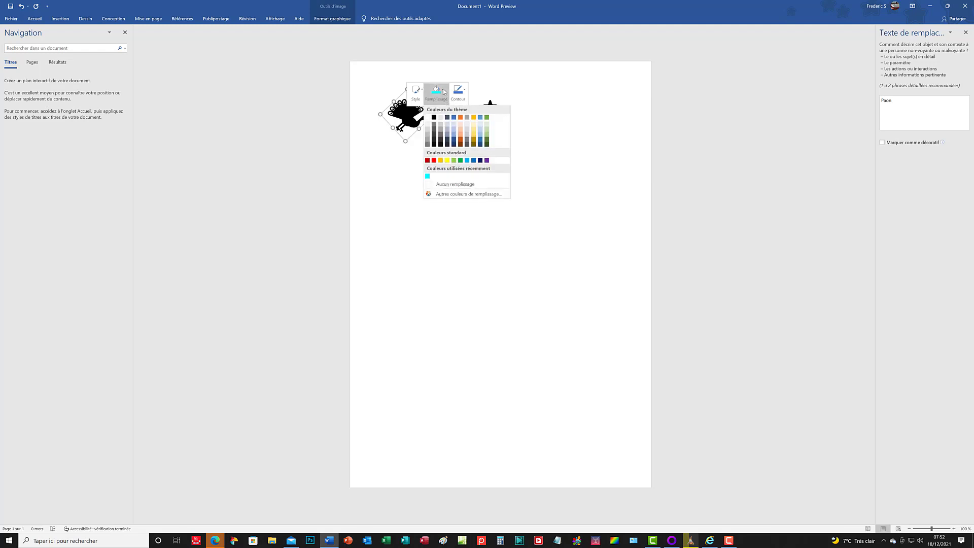
click(454, 135)
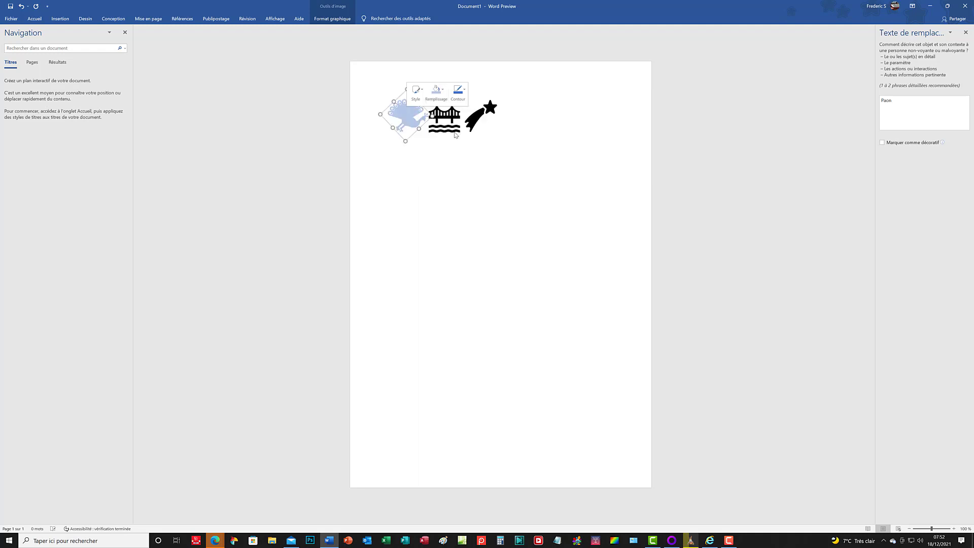
Fill the bridge icon with the theme colour Orange, Accentuation2.
click(455, 118)
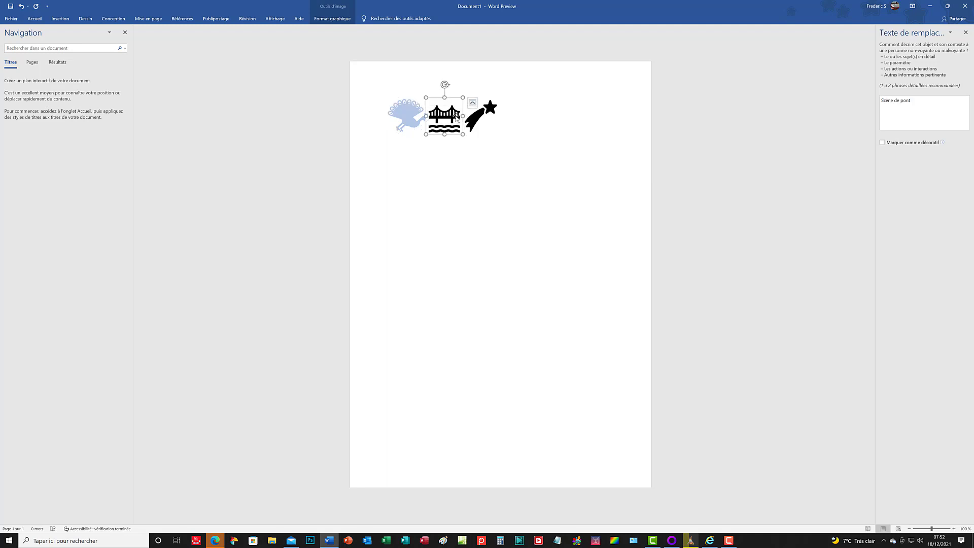
right_click(453, 112)
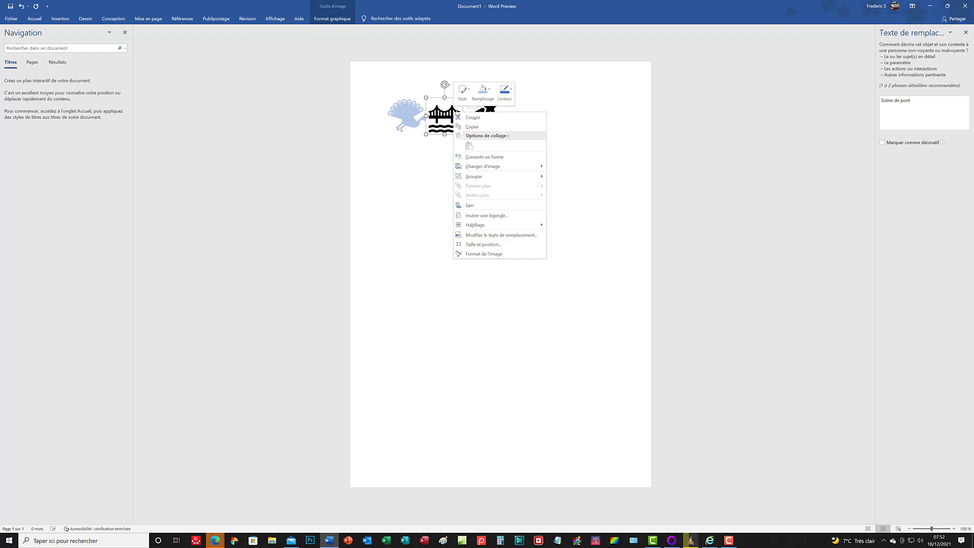
click(489, 96)
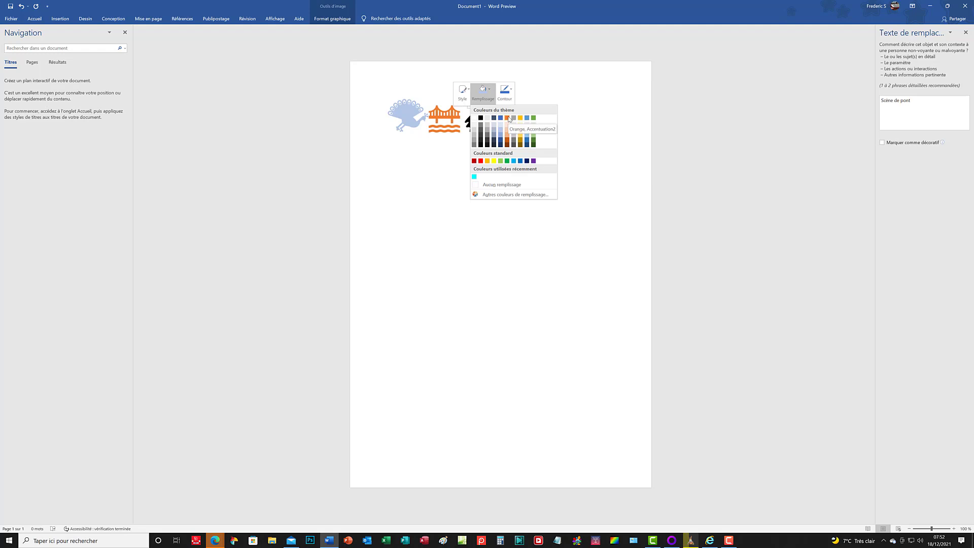
click(507, 118)
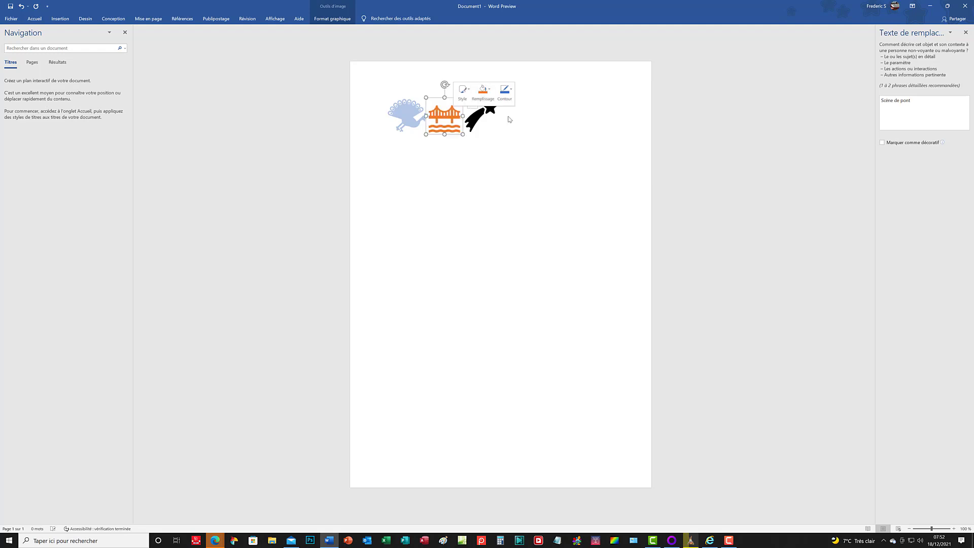
Fill the shooting star icon with the standard purple colour.
click(488, 115)
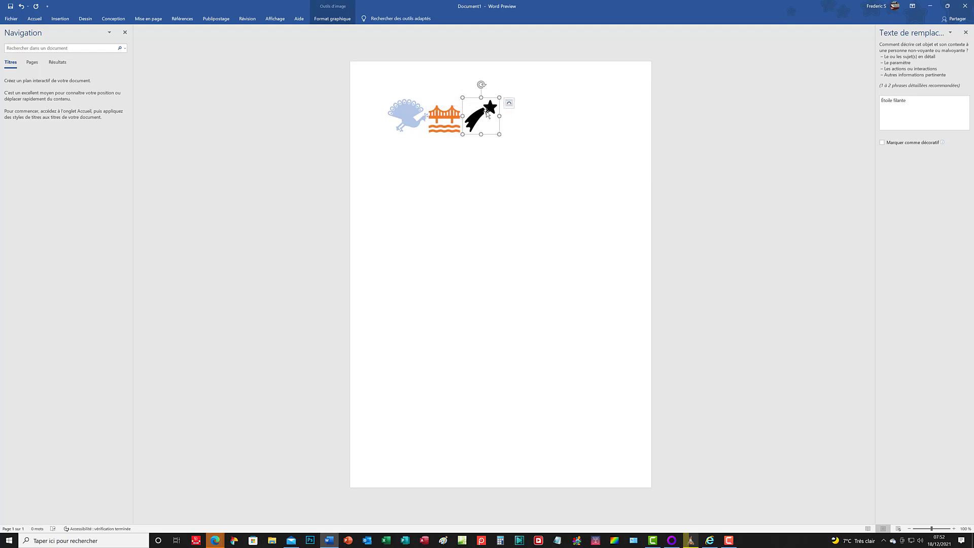
right_click(487, 113)
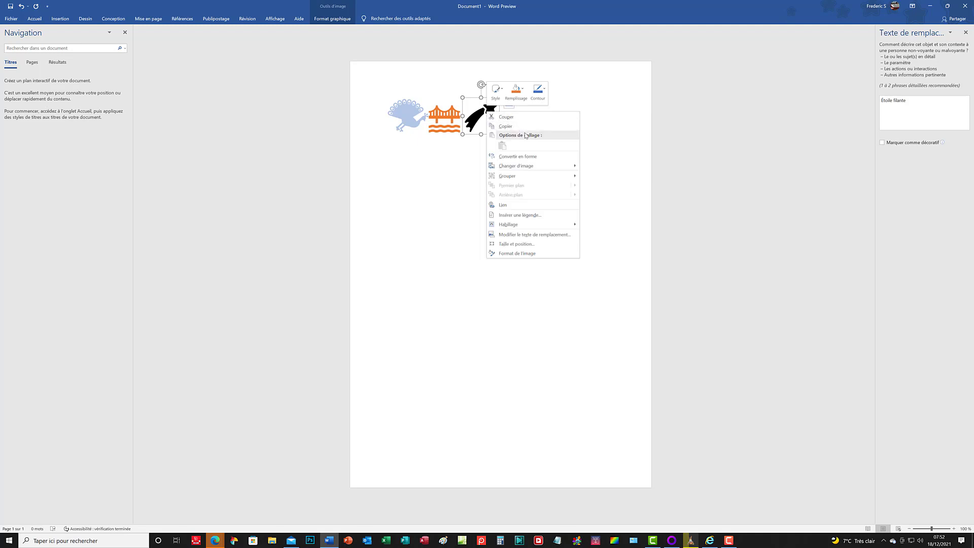
click(522, 89)
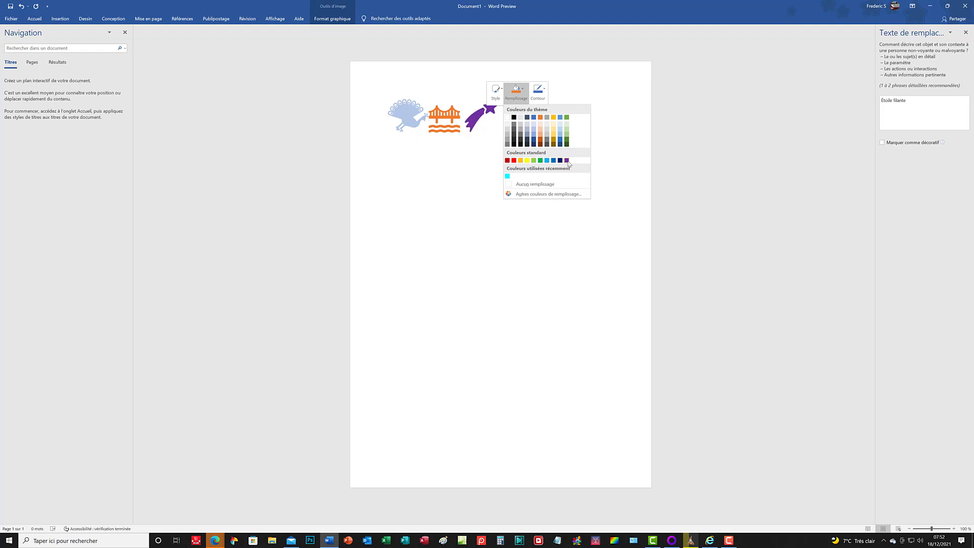
click(568, 162)
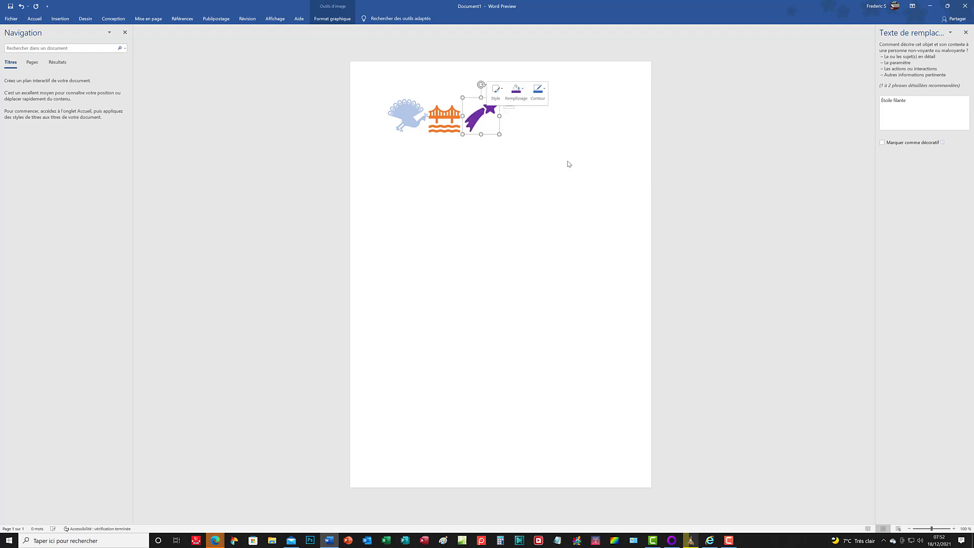
click(532, 155)
Examine the layout options of the peacock icon, leaving its in-line-with-text alignment as it is.
click(401, 114)
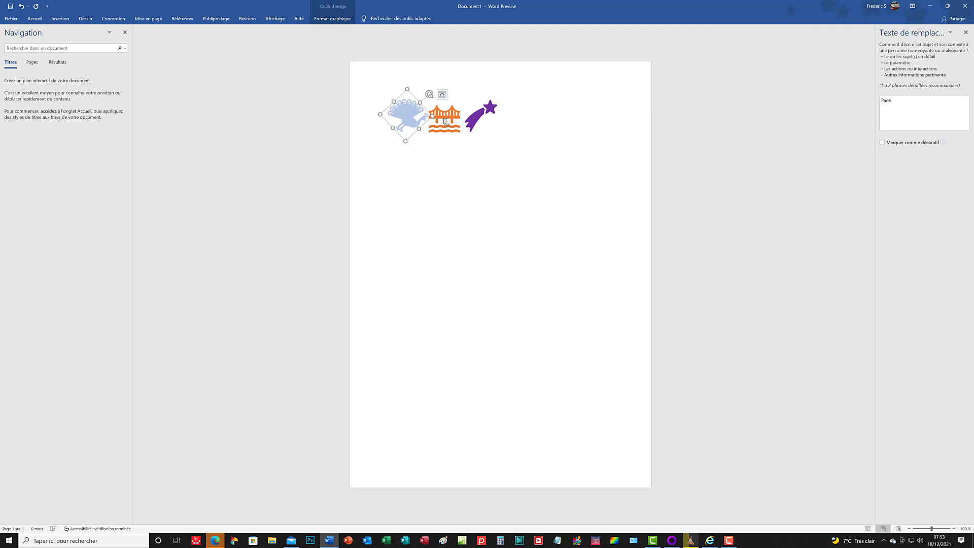
click(442, 94)
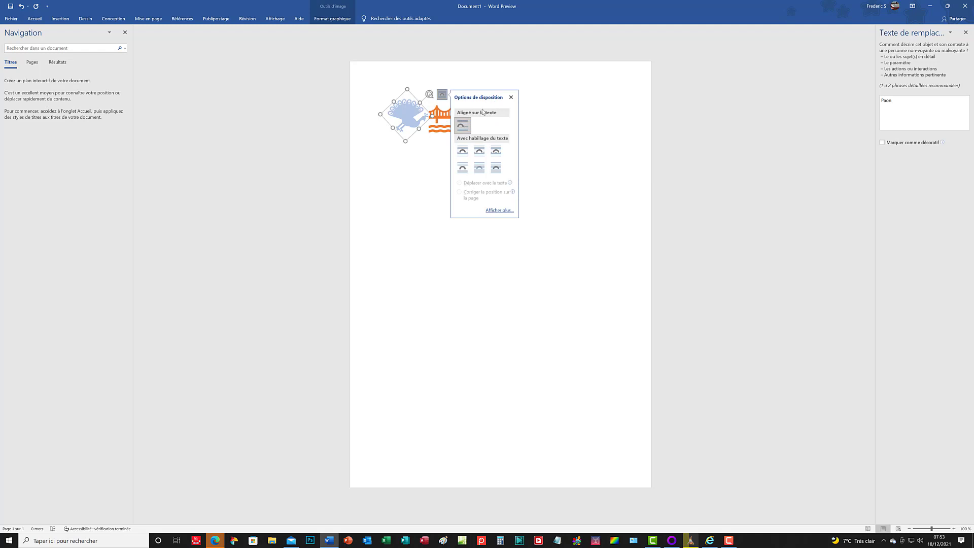
click(440, 118)
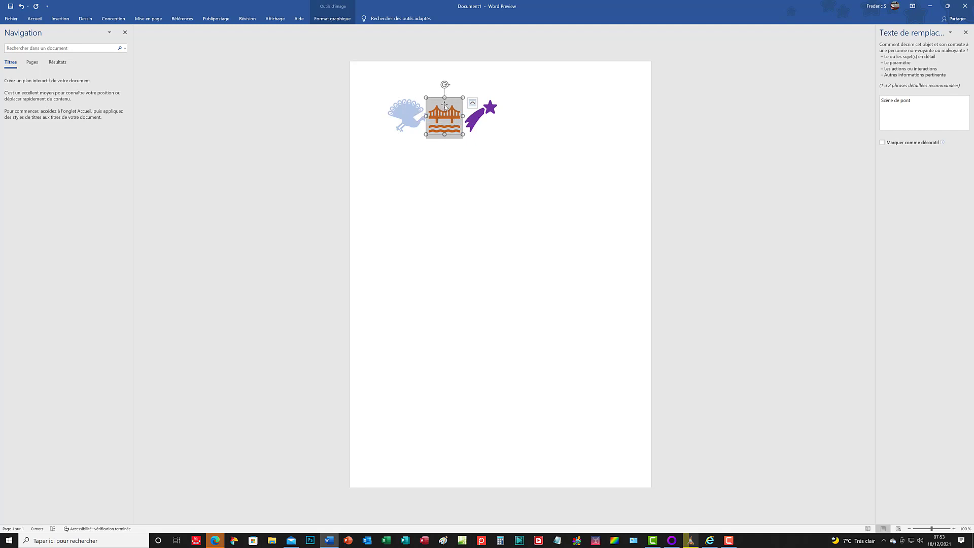
Reorder the icons in the row as shooting star, peacock, bridge.
drag(445, 118, 513, 129)
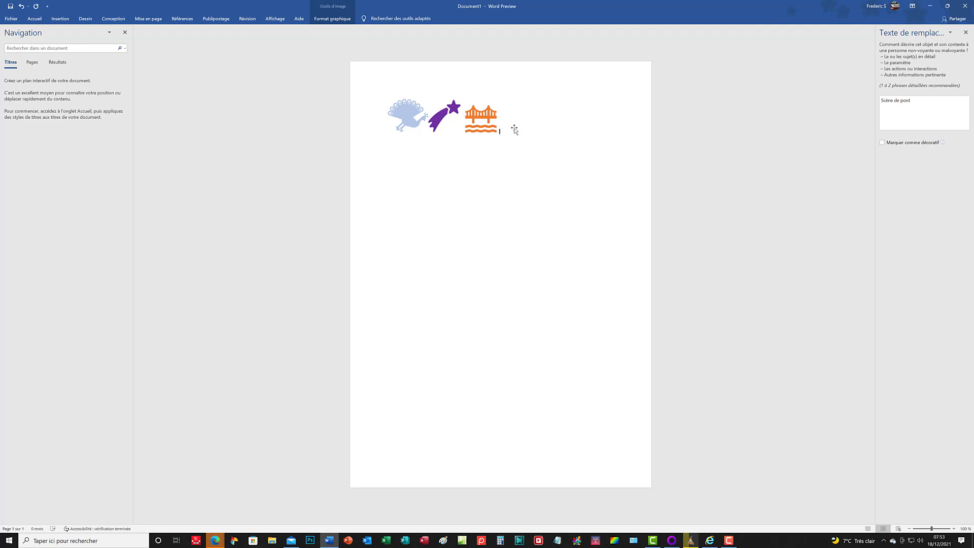
drag(403, 109, 471, 127)
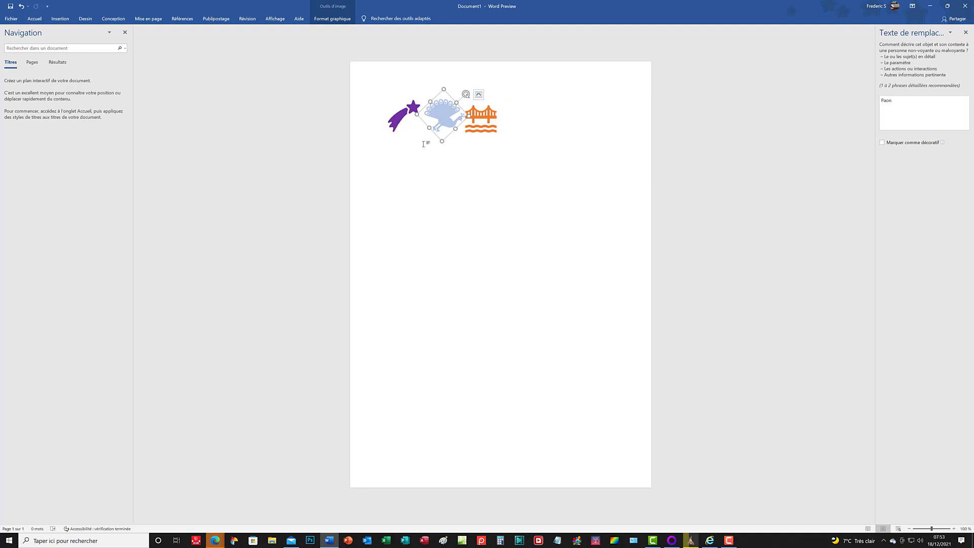
click(426, 142)
click(399, 113)
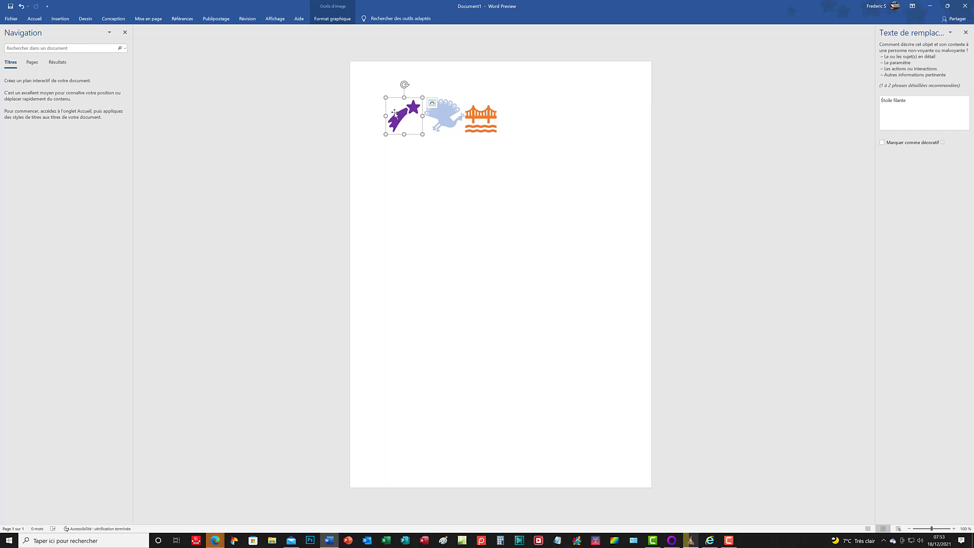
Resize the peacock icon proportionally to more than twice the width of the neighbouring icons.
click(440, 122)
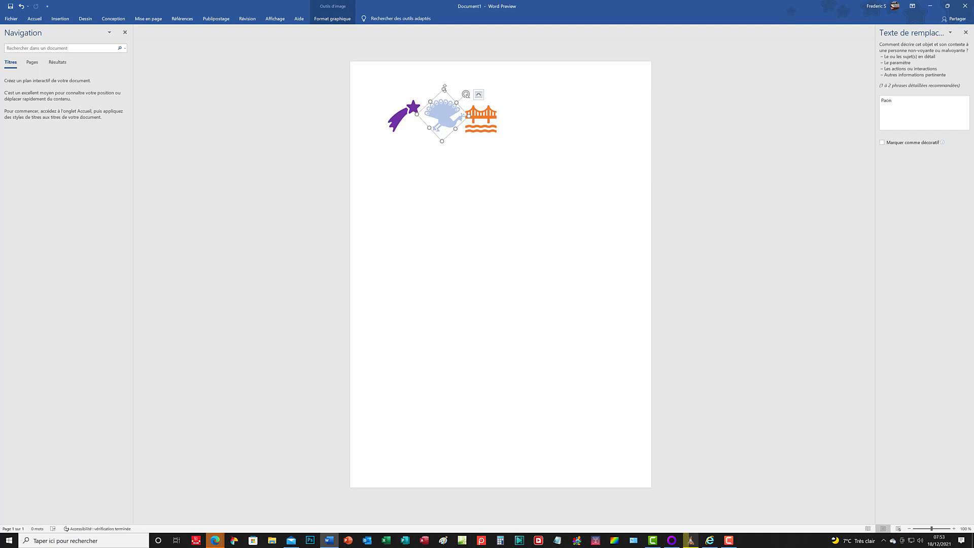
drag(467, 115, 450, 118)
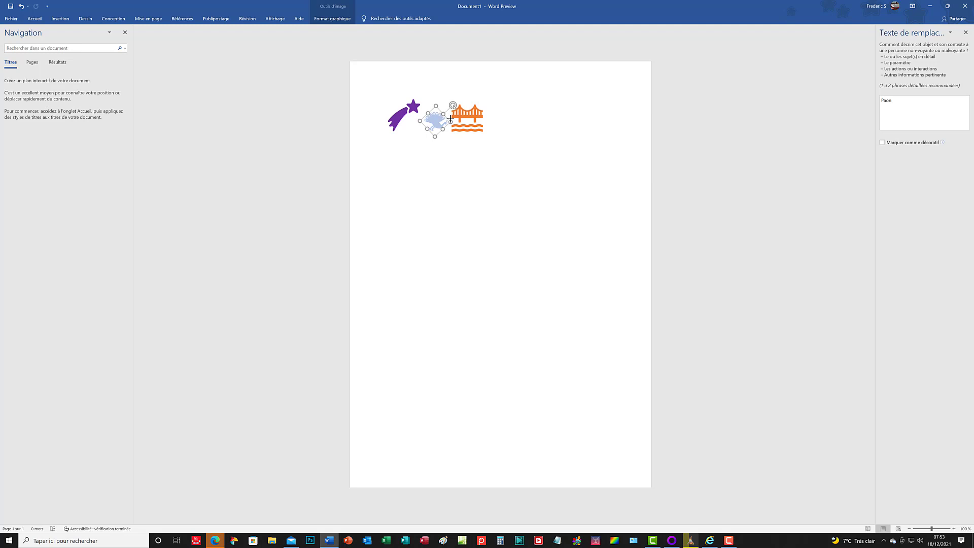
drag(450, 118, 471, 61)
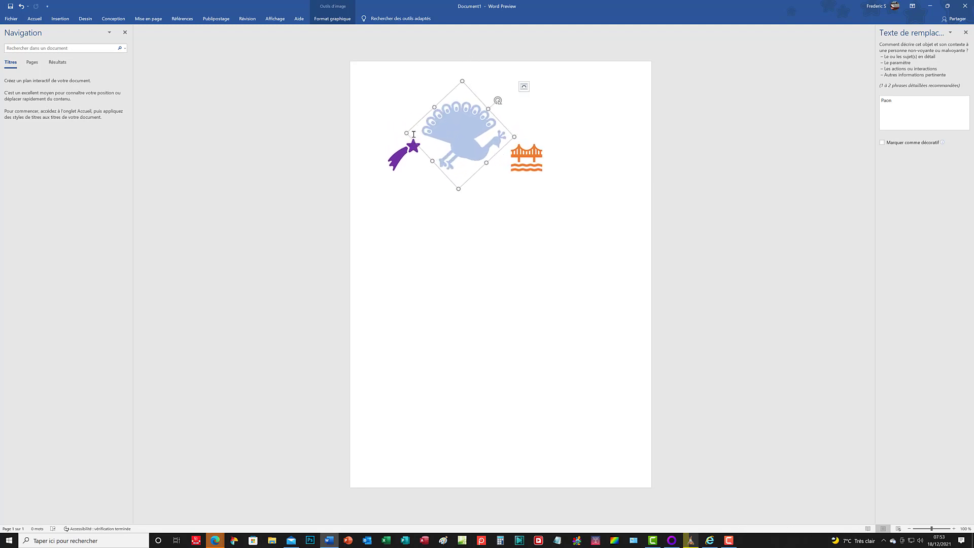
Try to select the shooting star, peacock and bridge icons together, and examine the peacock's text-wrapping options.
right_click(476, 125)
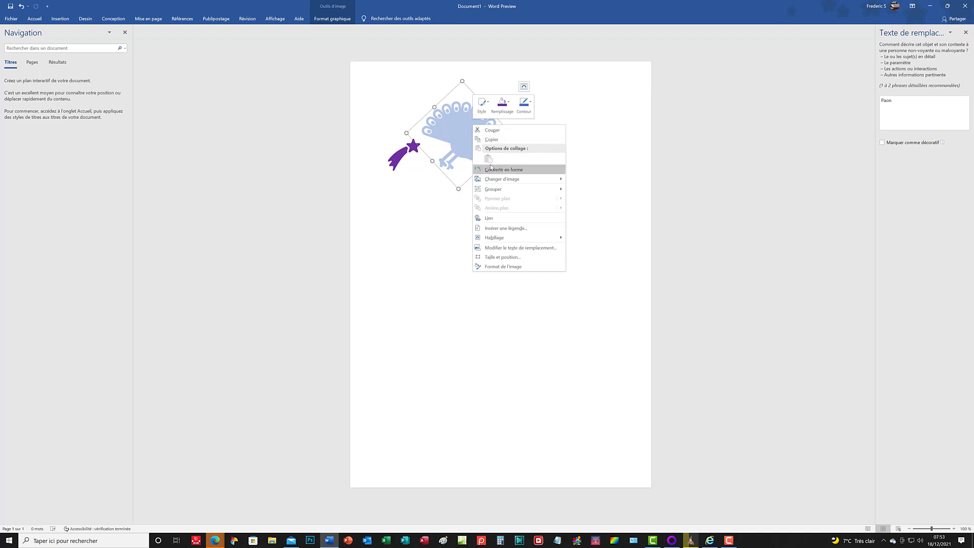
click(435, 189)
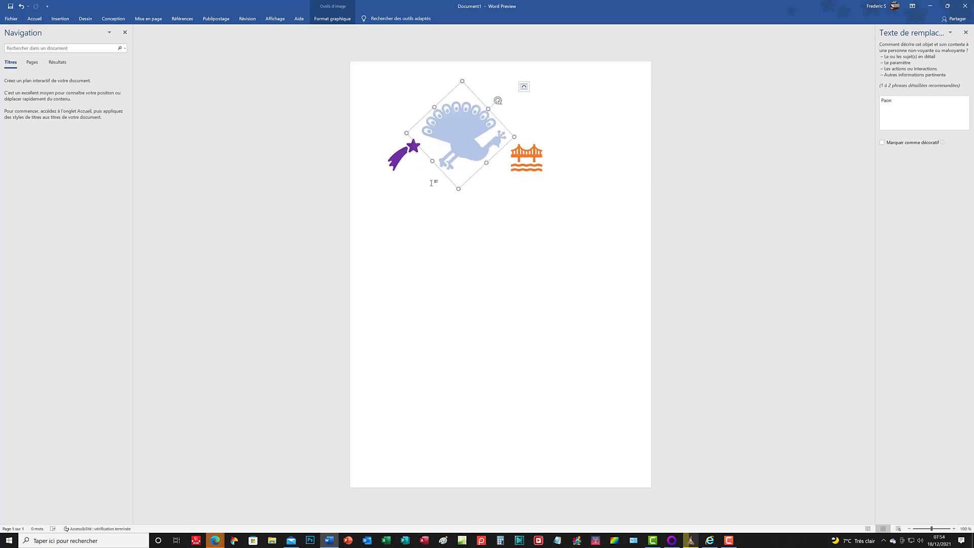
click(407, 157)
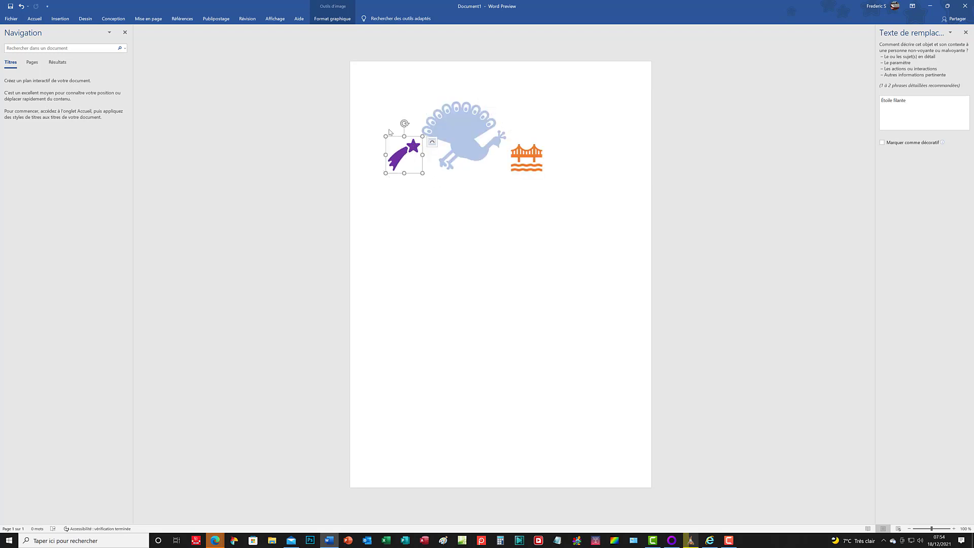
click(376, 93)
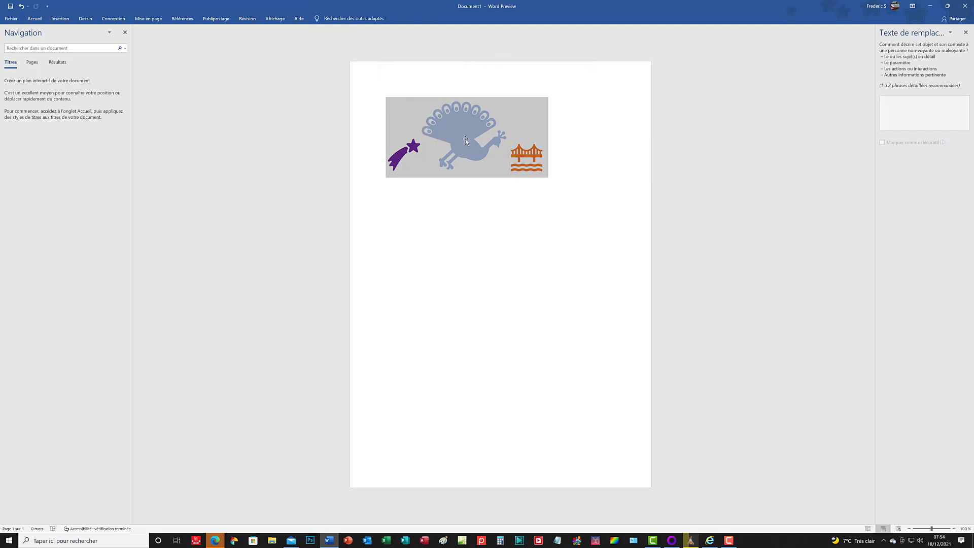
click(512, 186)
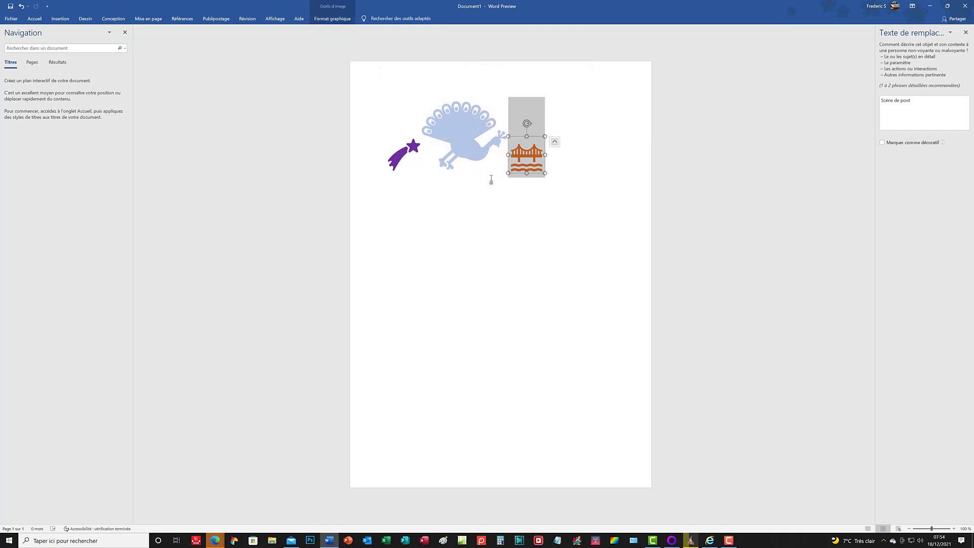
click(460, 142)
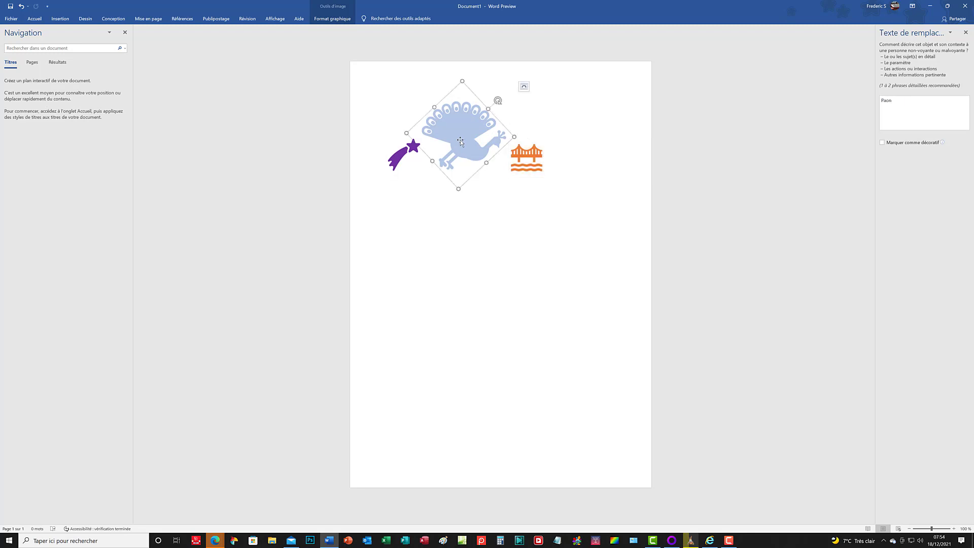
click(410, 151)
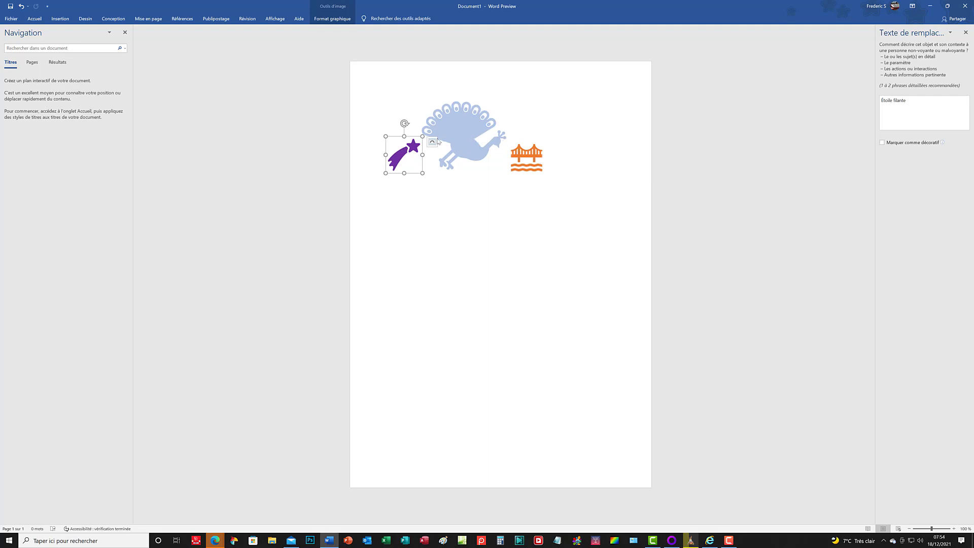
right_click(505, 156)
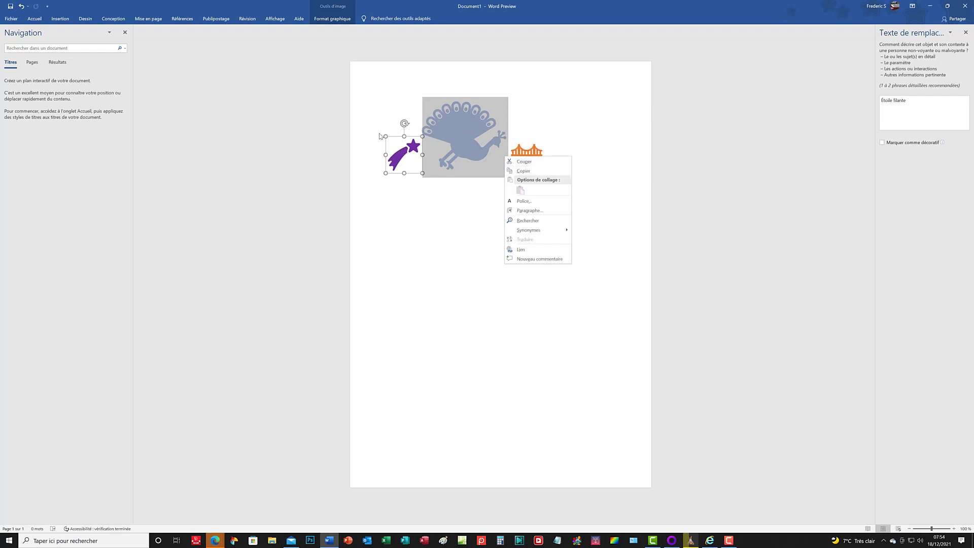
click(464, 147)
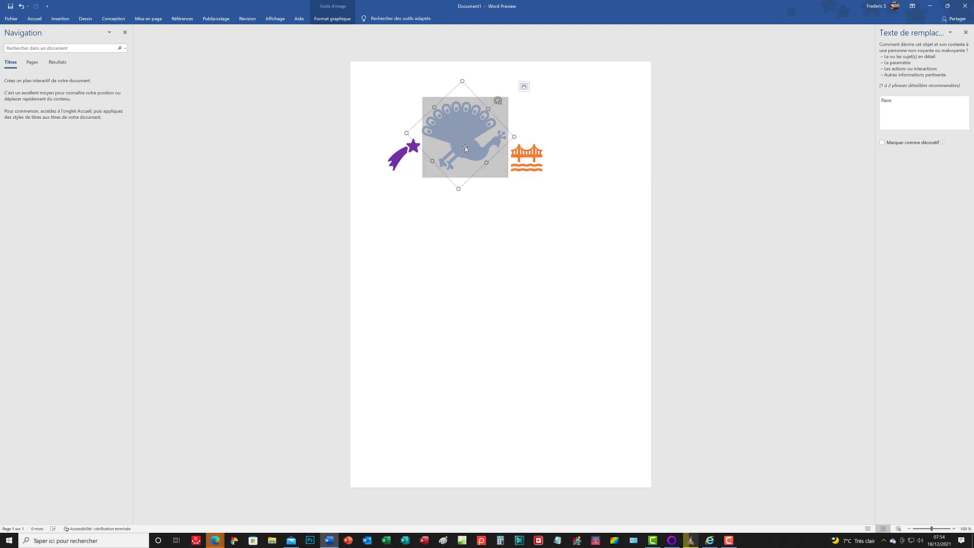
click(525, 87)
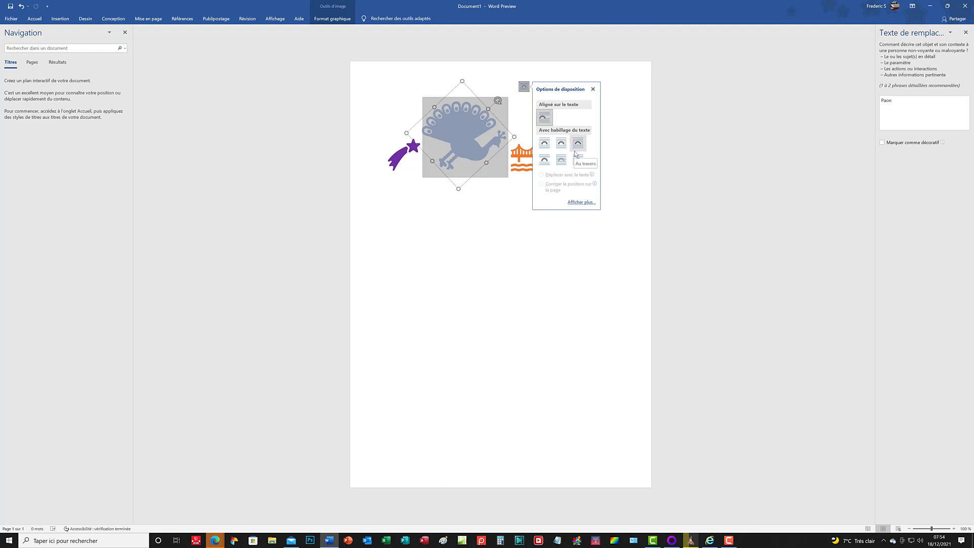
Convert the shooting star icon to a shape and enlarge it slightly.
click(412, 152)
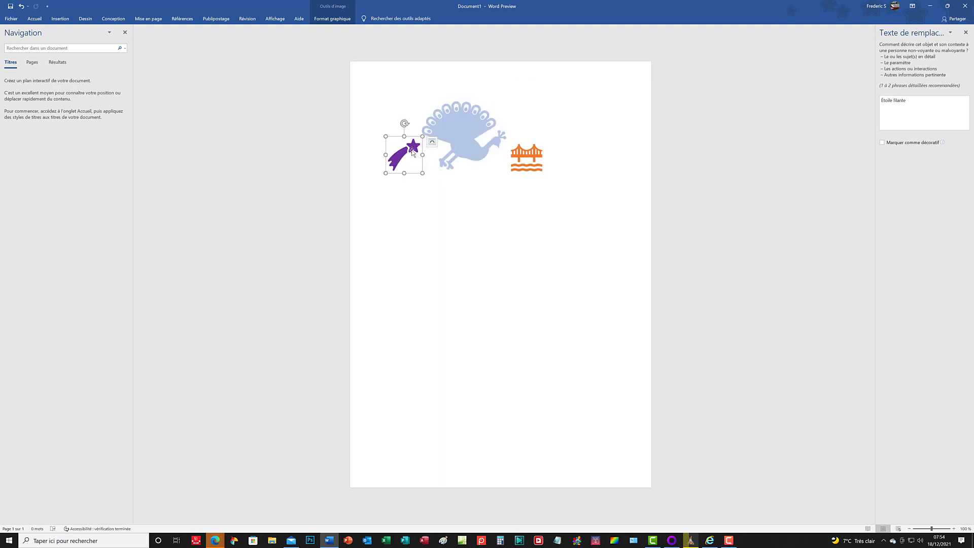
right_click(412, 152)
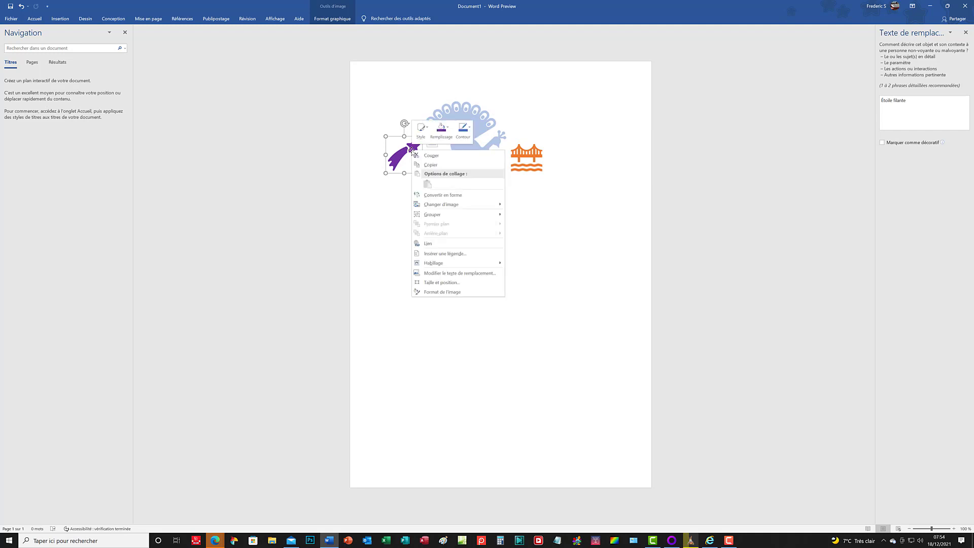
mouse_move(465, 207)
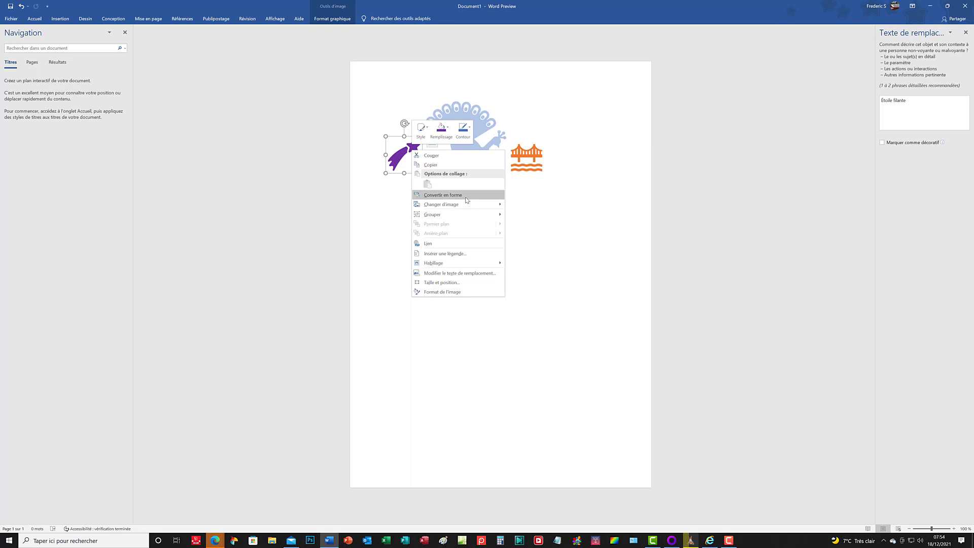
click(465, 200)
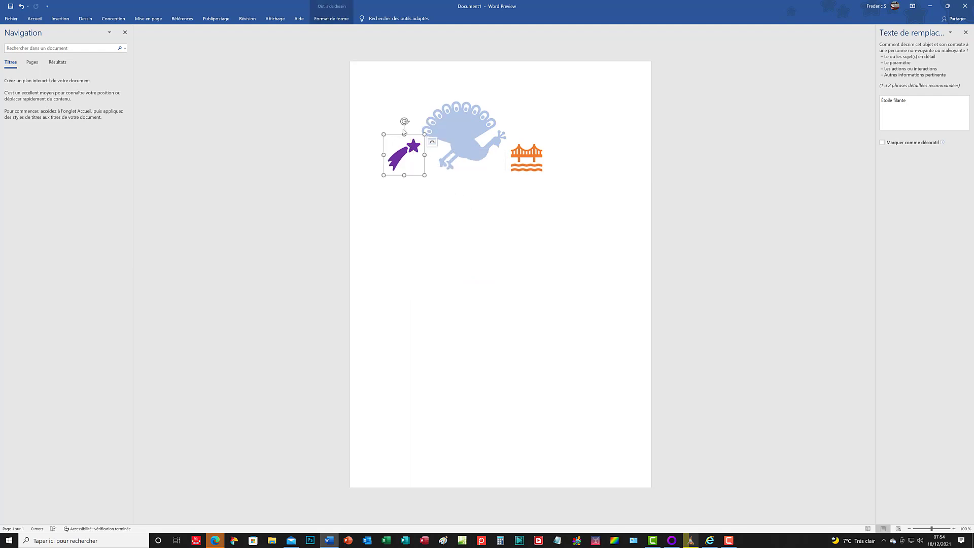
mouse_move(383, 135)
mouse_down()
mouse_move(415, 161)
mouse_move(432, 132)
mouse_move(461, 114)
mouse_move(490, 122)
mouse_move(375, 132)
mouse_up()
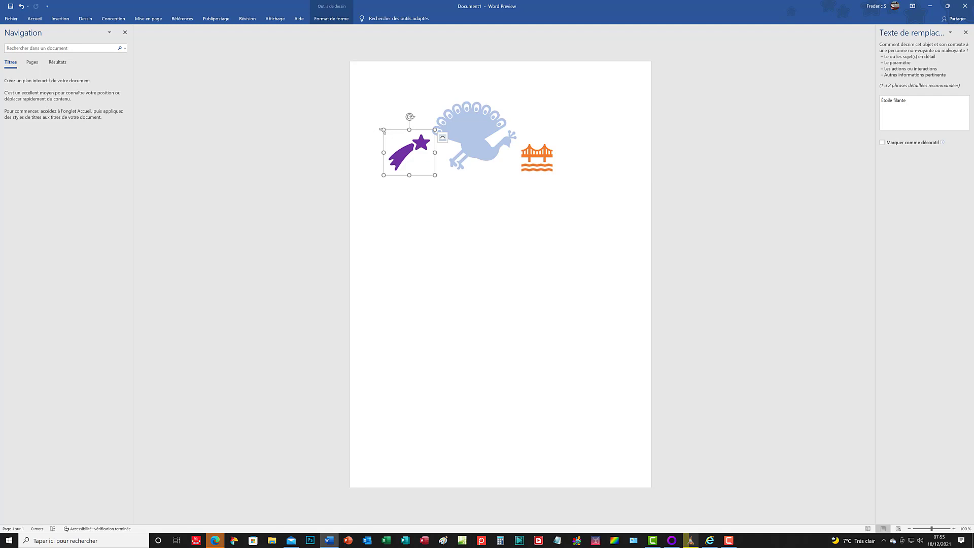
Shrink the peacock icon slightly and convert it to a shape.
click(460, 132)
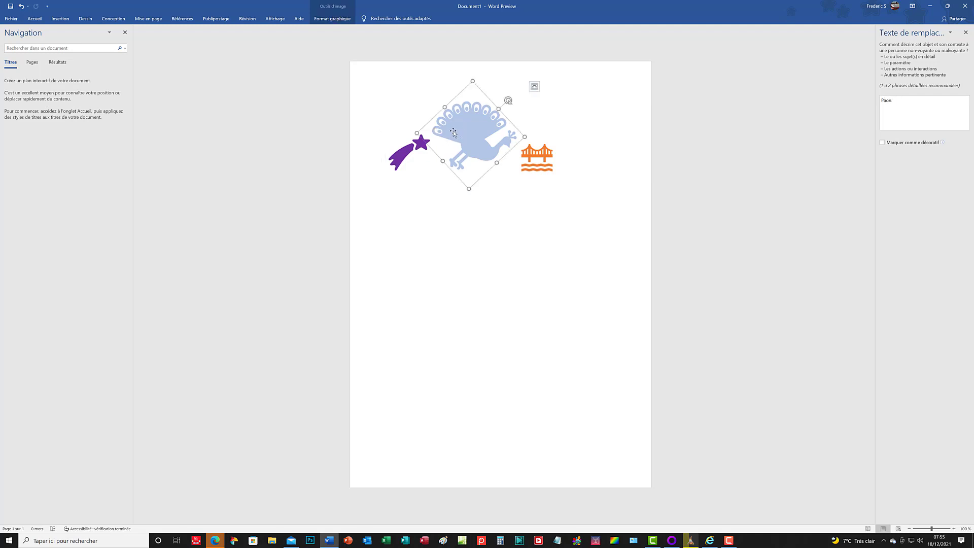
mouse_move(416, 133)
mouse_down()
mouse_move(441, 121)
mouse_move(448, 137)
mouse_move(432, 131)
mouse_up()
right_click(473, 128)
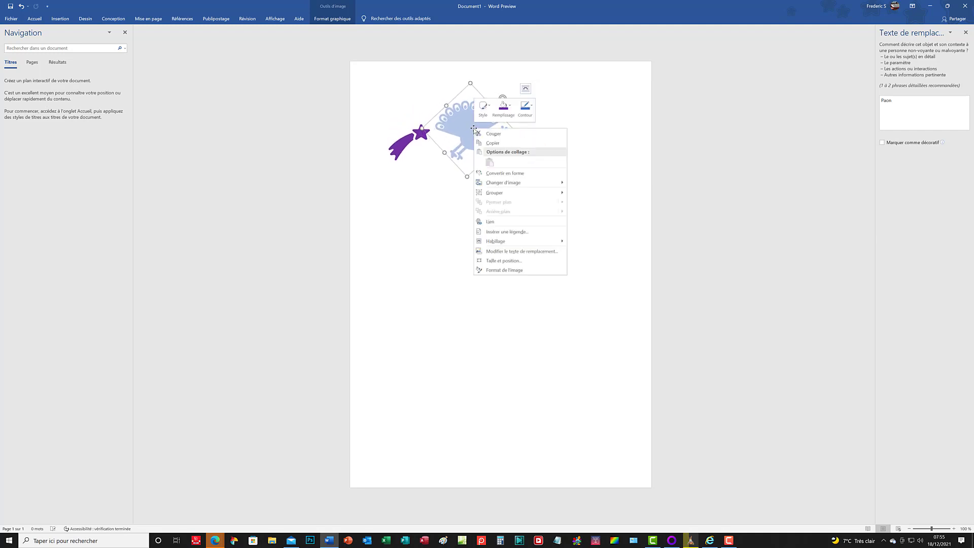
click(508, 174)
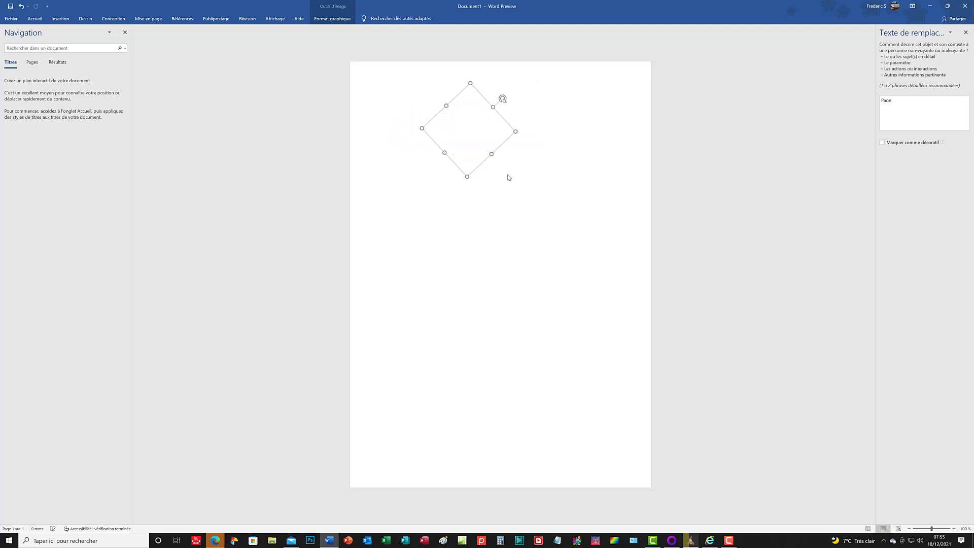
Enlarge the converted peacock shape to roughly twice its size and rotate it upright.
drag(416, 129, 345, 132)
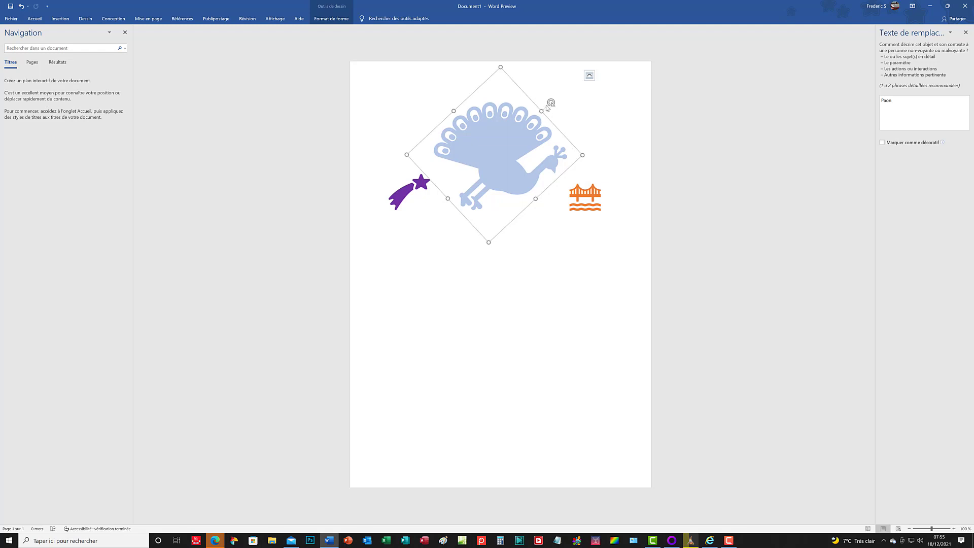
drag(551, 104, 494, 111)
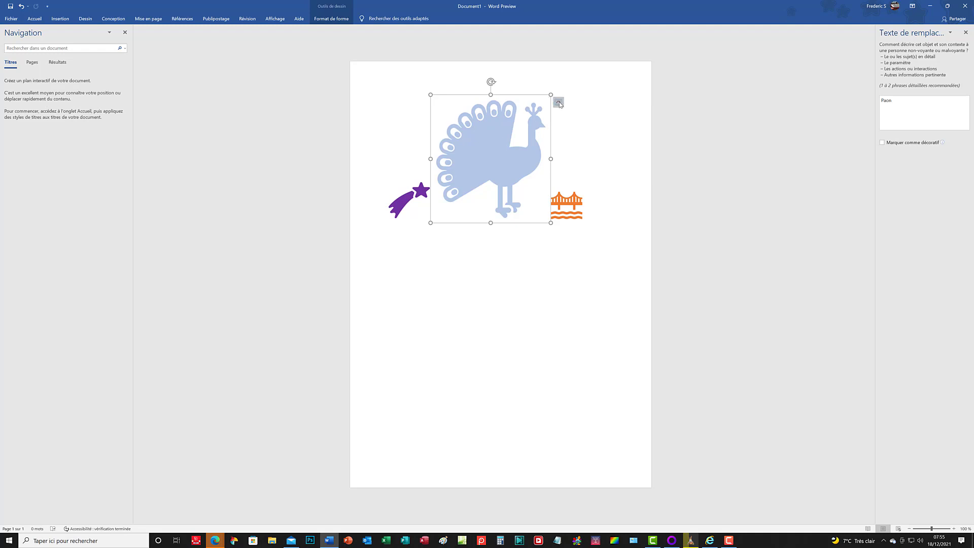
Try to move the peacock's body away from its tail-feather dots and back over them within the converted shape.
click(558, 103)
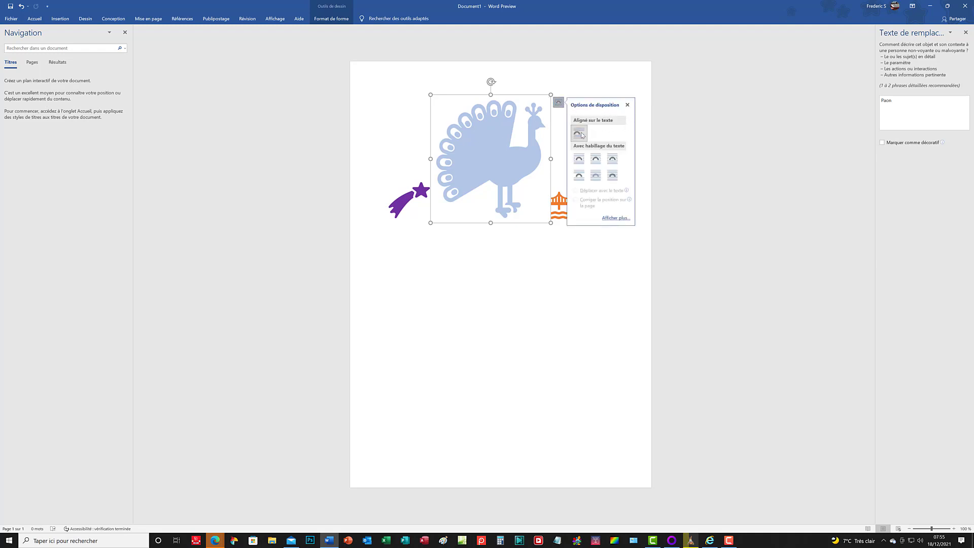
drag(497, 148, 473, 149)
click(473, 149)
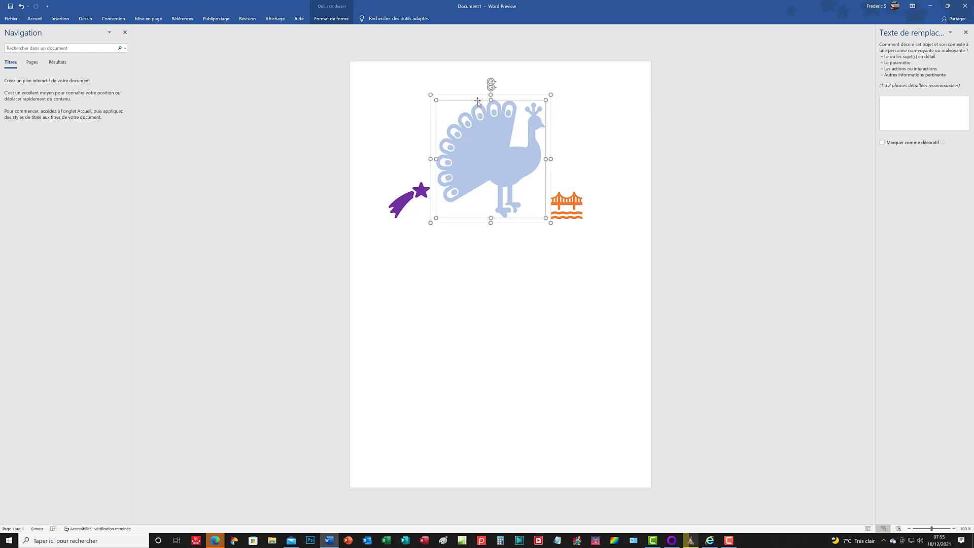
drag(494, 112, 466, 242)
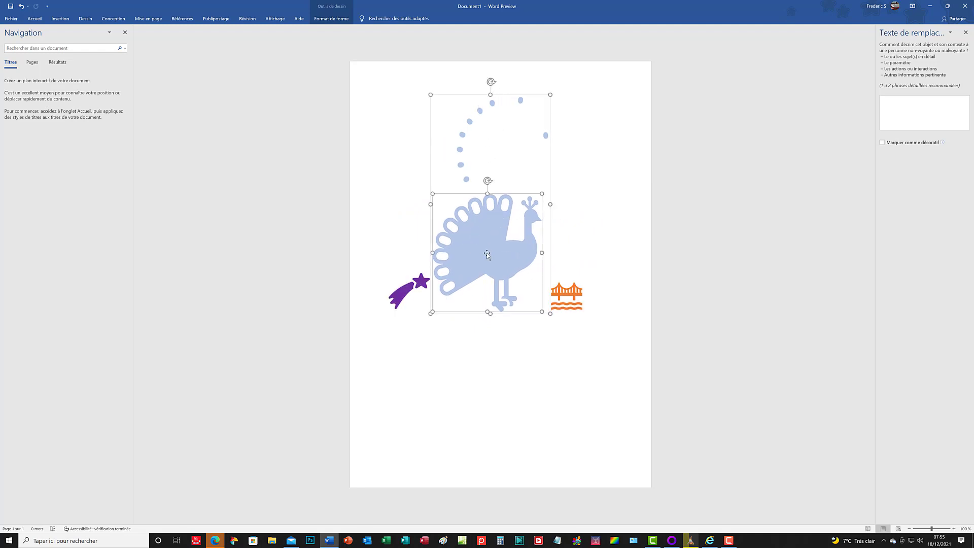
drag(486, 250, 513, 147)
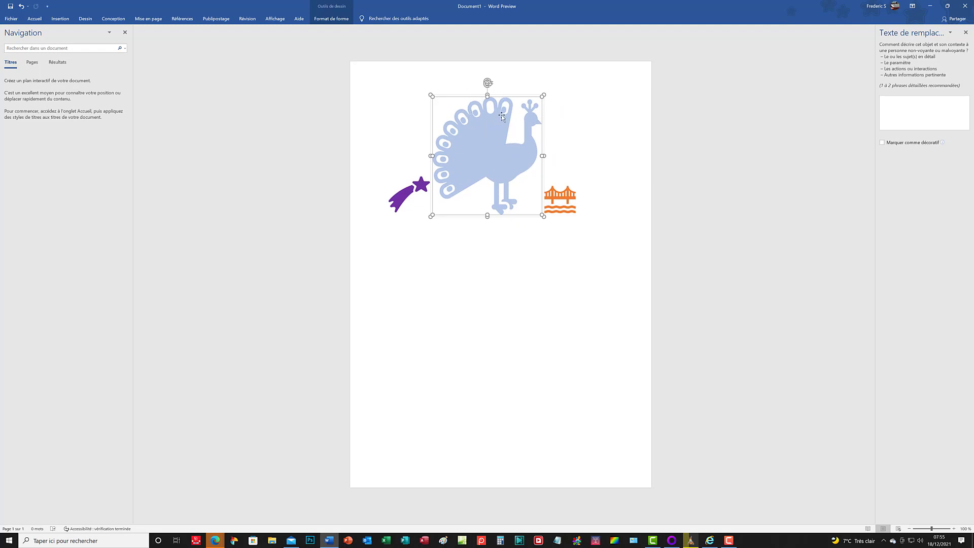
drag(501, 115, 477, 175)
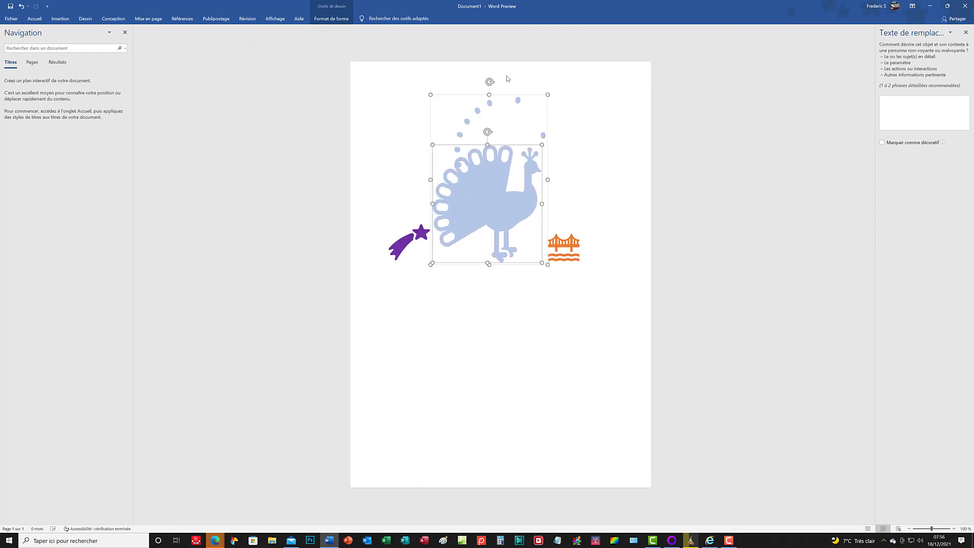
drag(492, 188, 494, 141)
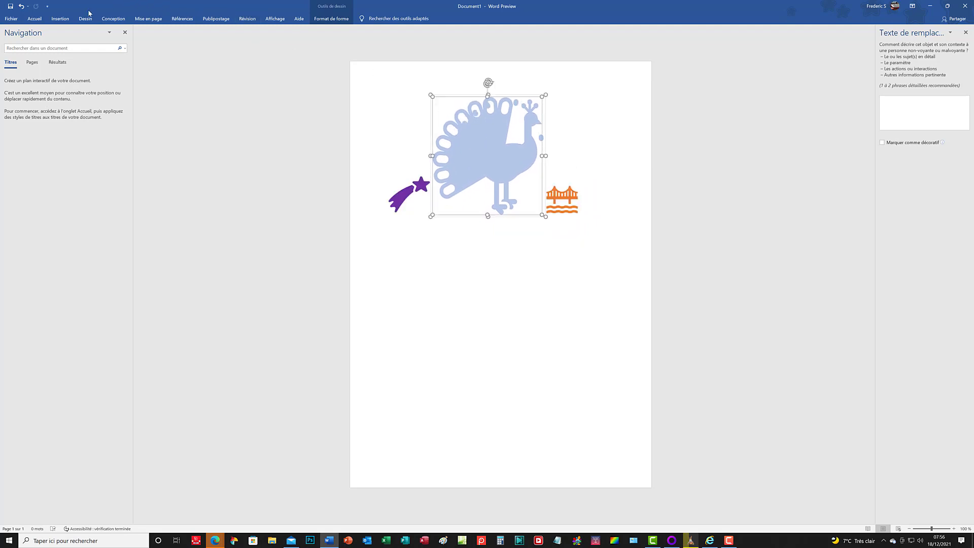
Undo the moves of the peacock's parts and the rotation that set the shape upright.
click(22, 7)
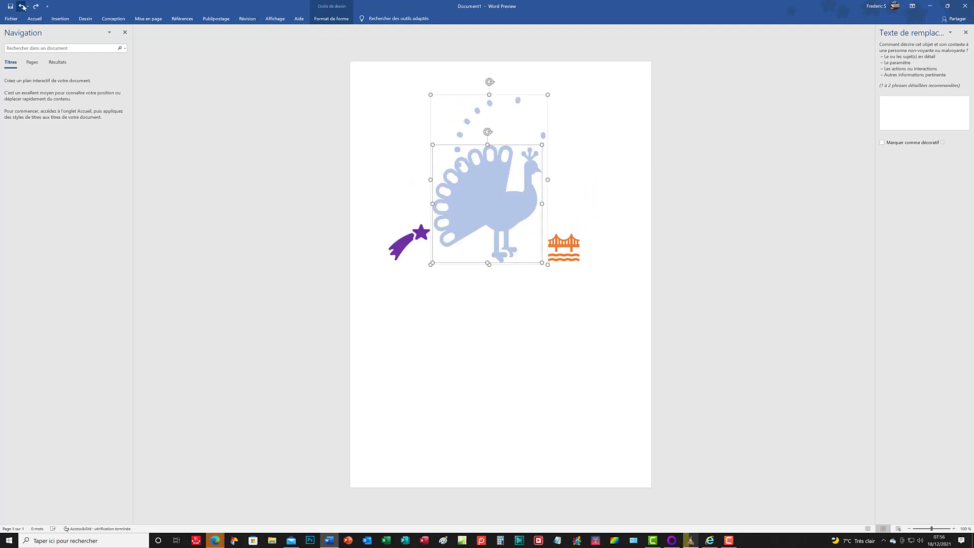
click(22, 6)
click(22, 6)
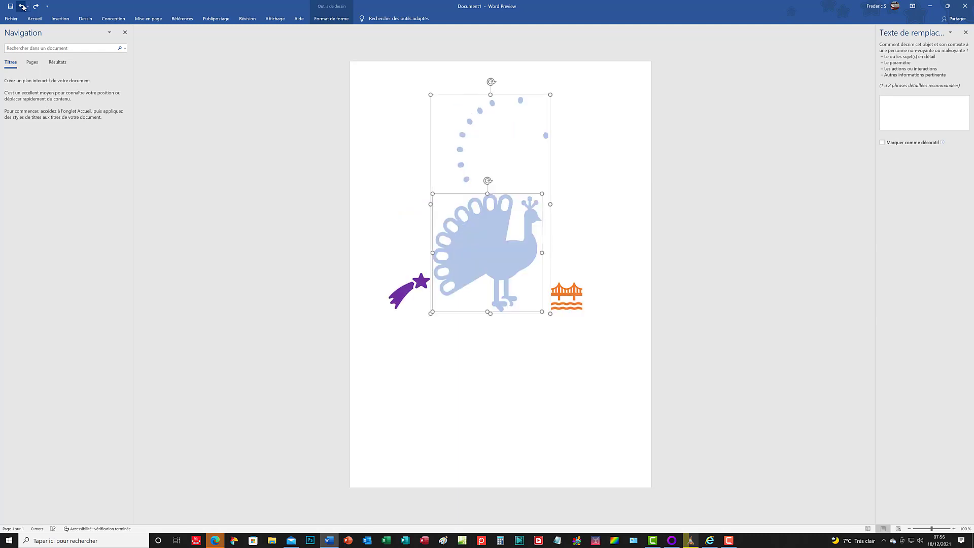
click(22, 6)
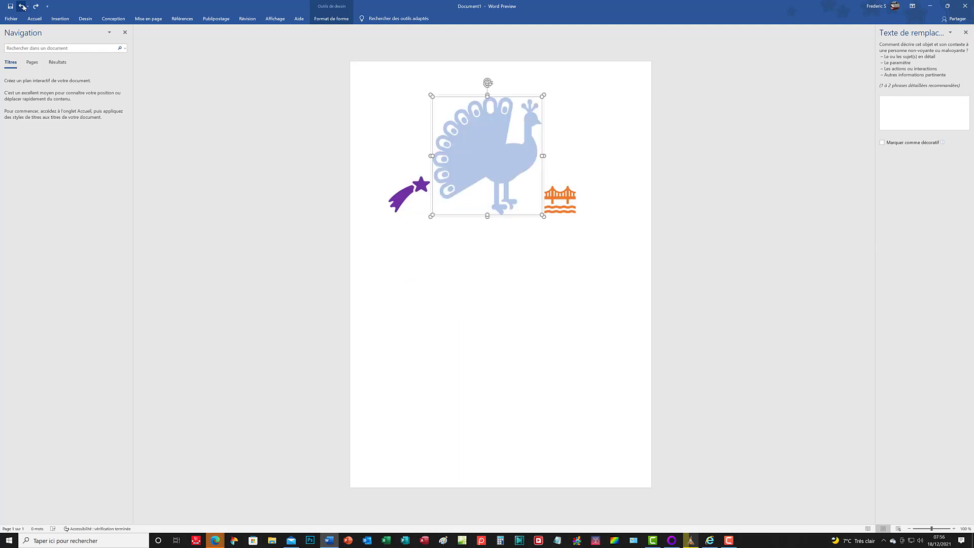
click(22, 7)
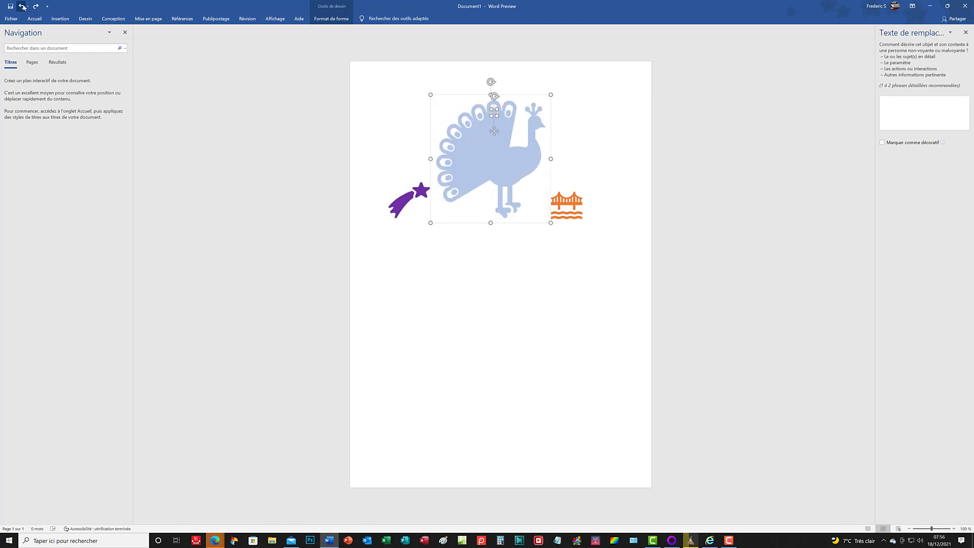
click(22, 6)
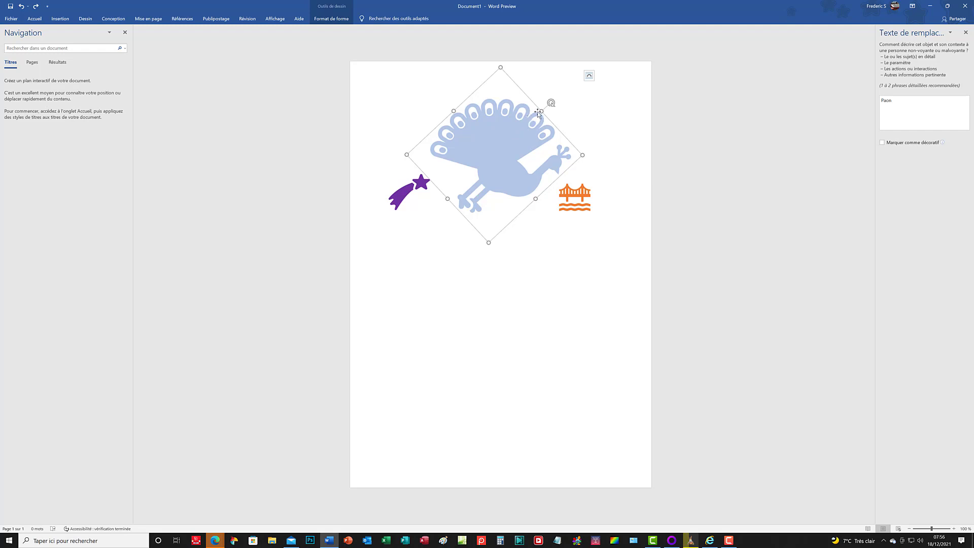
Try to copy the tilted peacock shape and paste it with the source formatting.
right_click(537, 130)
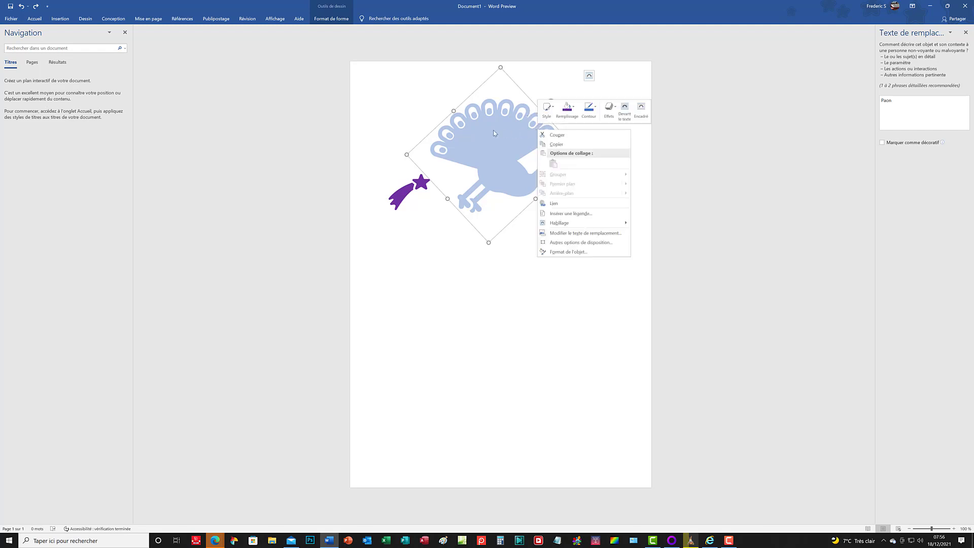
click(556, 145)
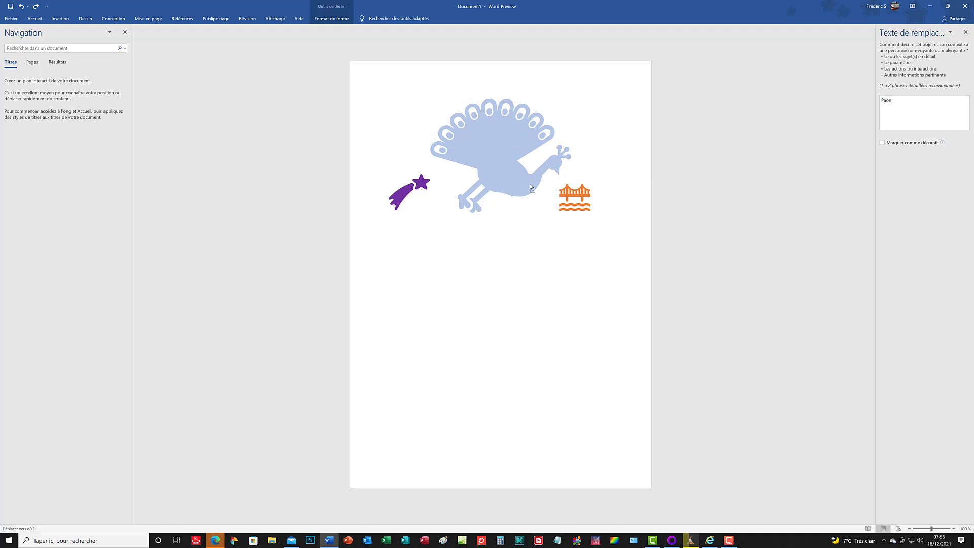
right_click(507, 131)
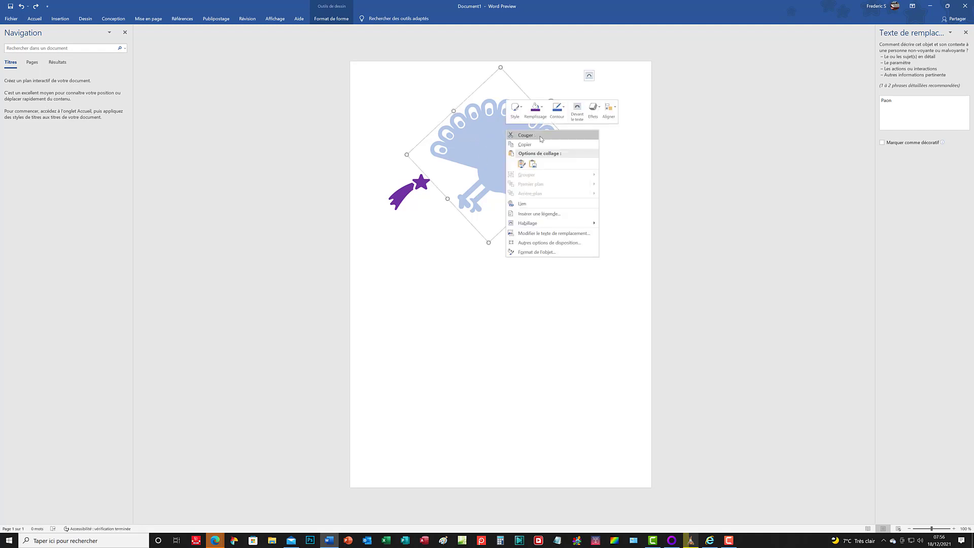
click(521, 164)
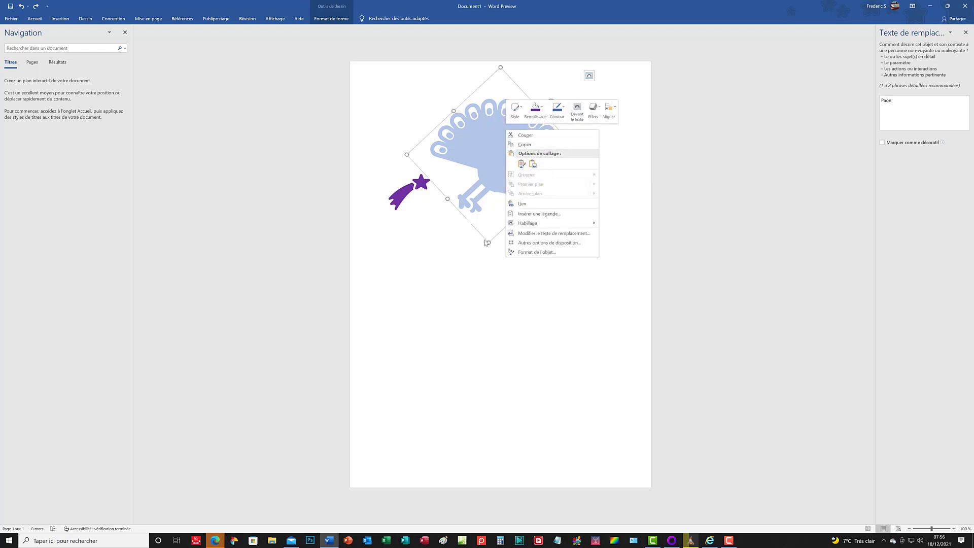
click(483, 168)
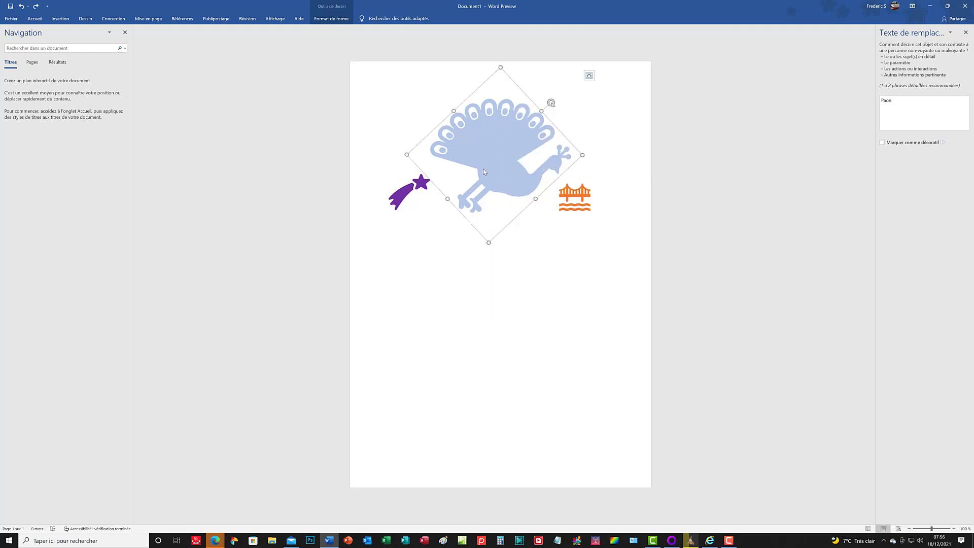
Cut the peacock shape and paste it on the line below the shooting star and bridge.
right_click(496, 137)
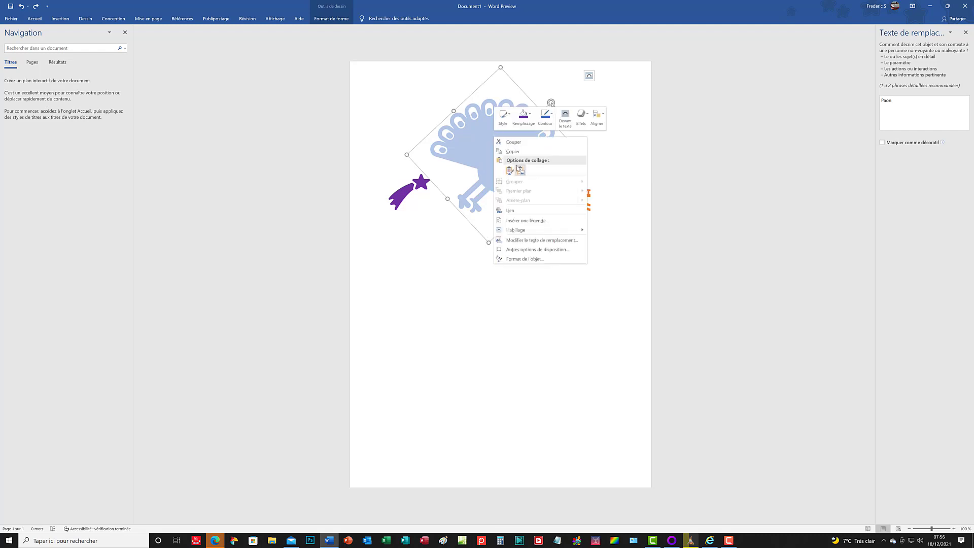
click(513, 143)
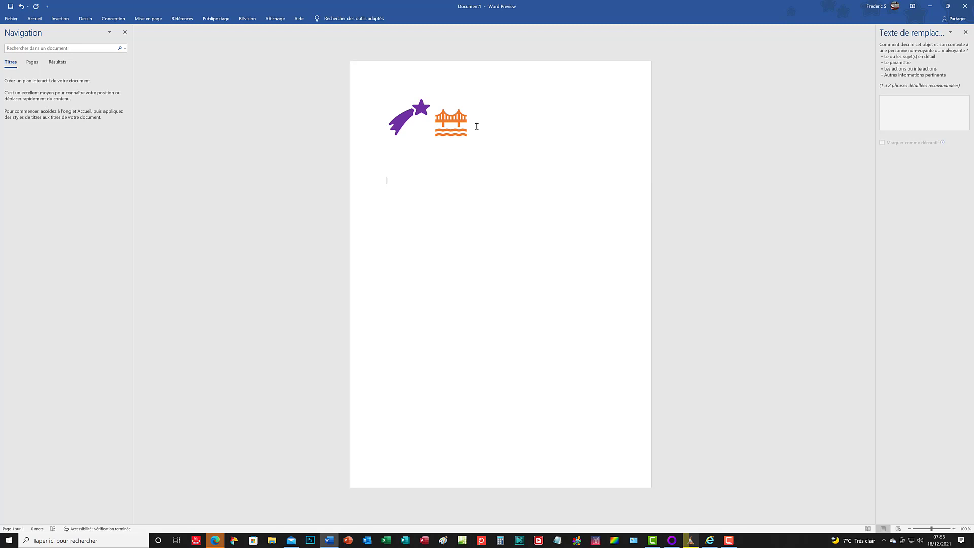
key(ctrl+v)
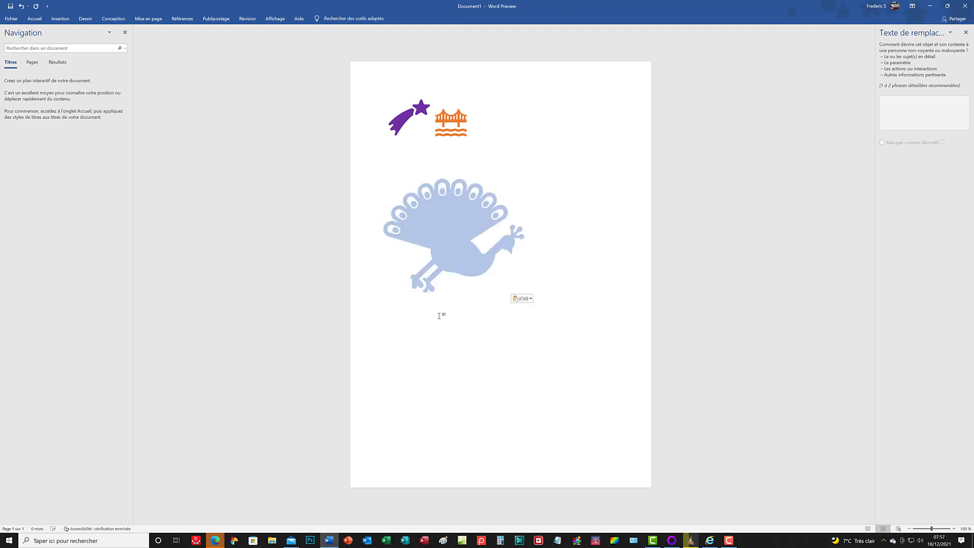
Select the peacock's body within the shape and move it up and to the right, clear of the tail-feather dots.
click(432, 228)
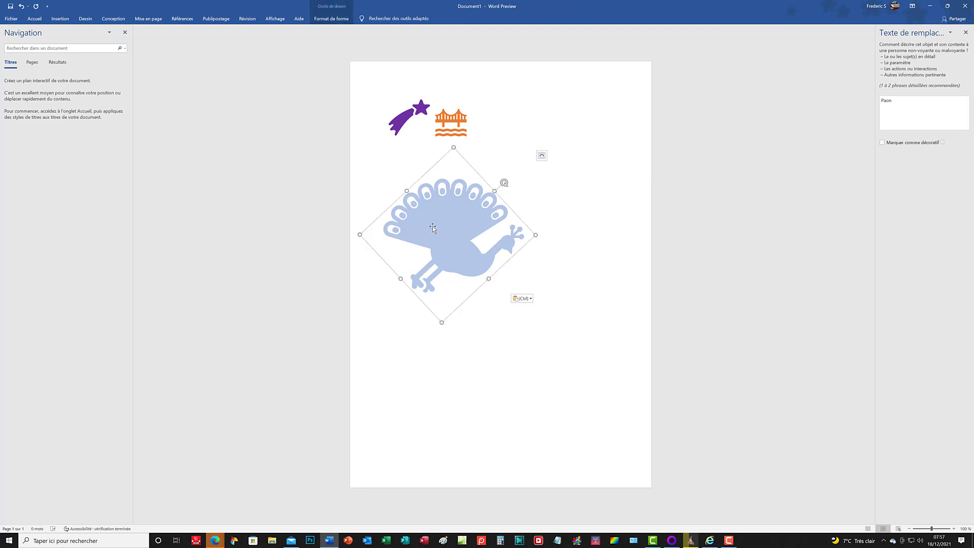
click(439, 195)
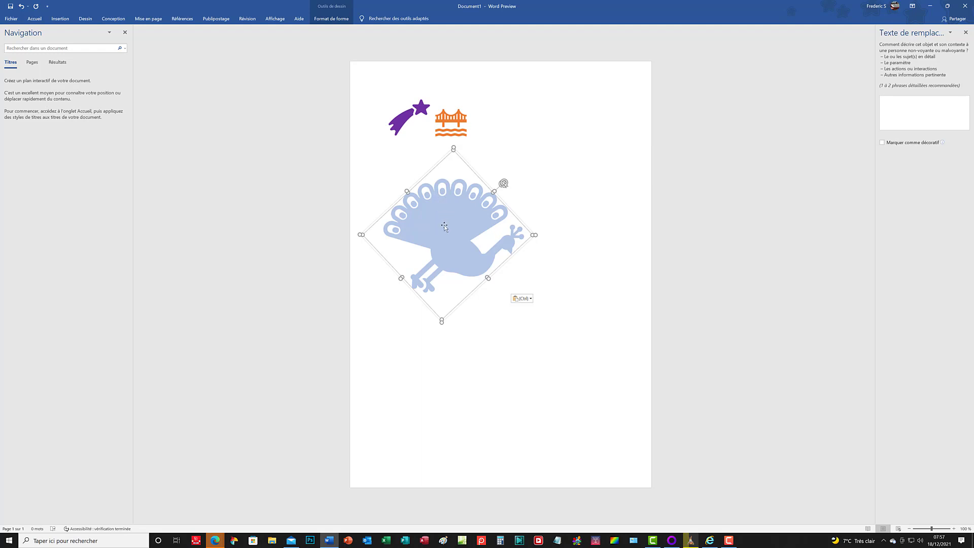
drag(444, 227, 536, 254)
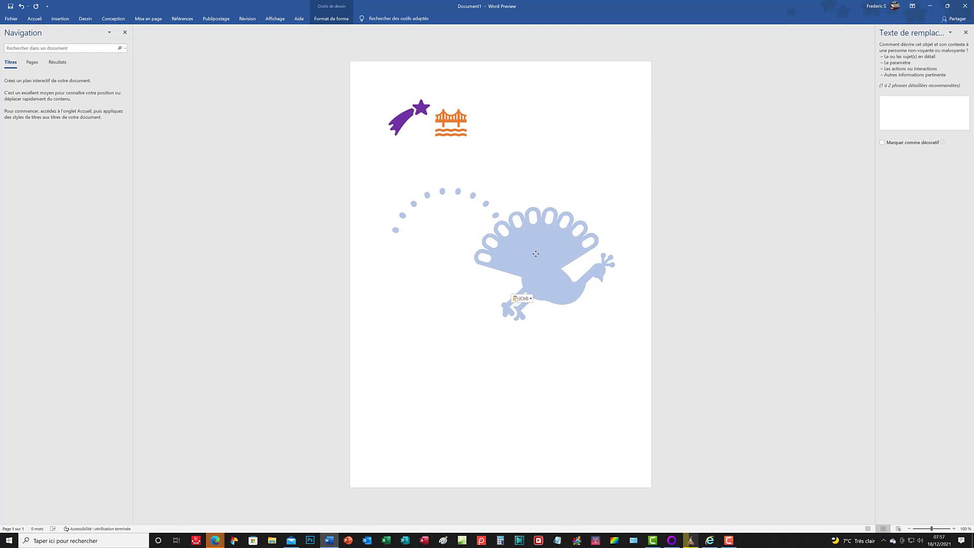
drag(535, 254, 535, 254)
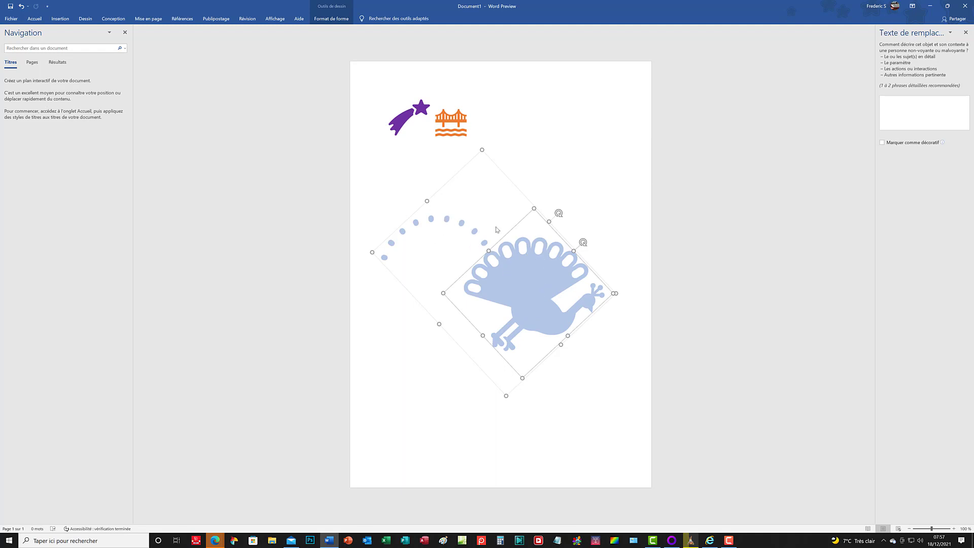
drag(554, 284, 541, 211)
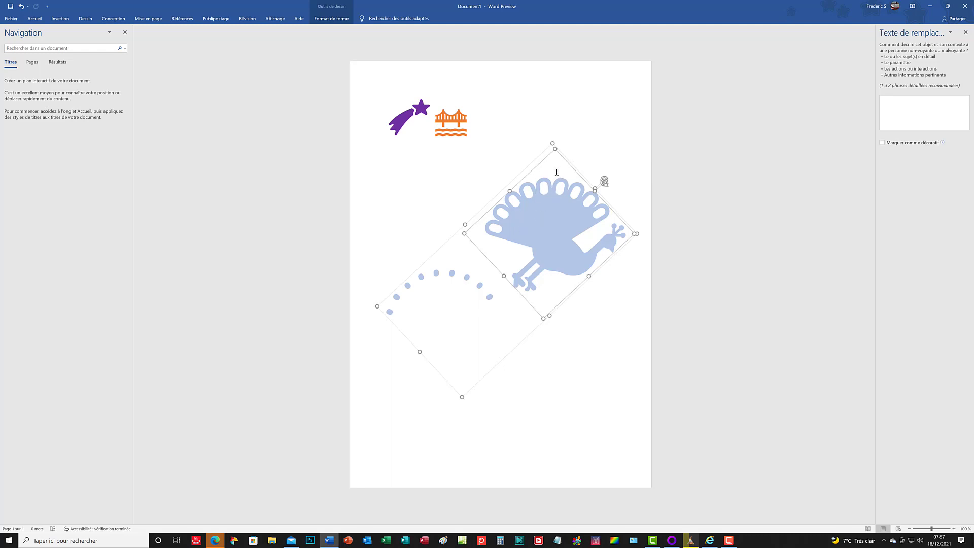
Rotate the whole peacock shape, with body and dots apart, until the bird stands upright.
click(428, 325)
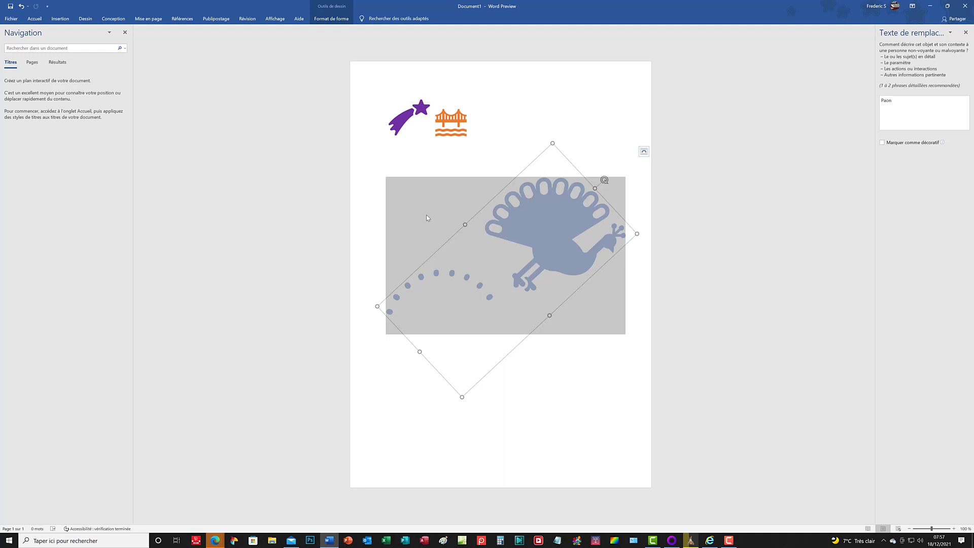
right_click(442, 218)
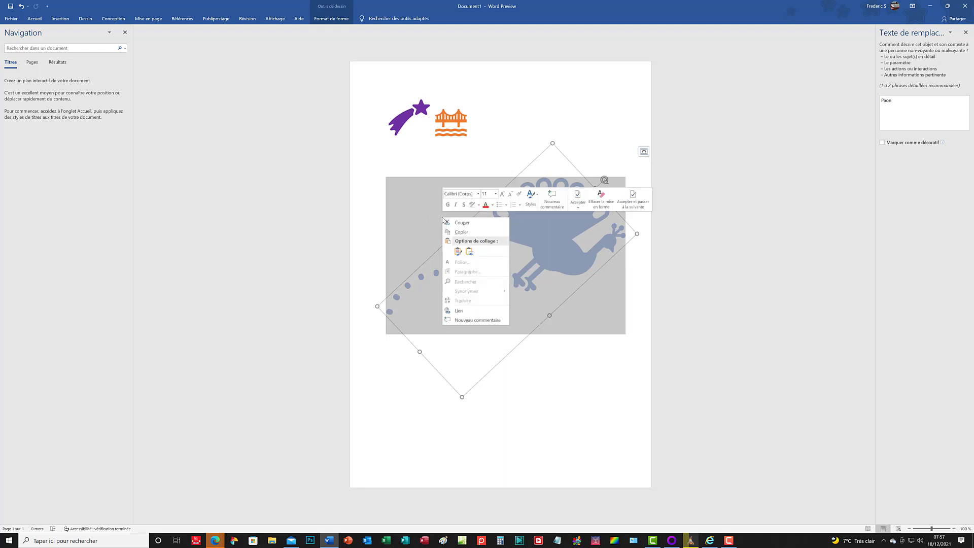
click(599, 207)
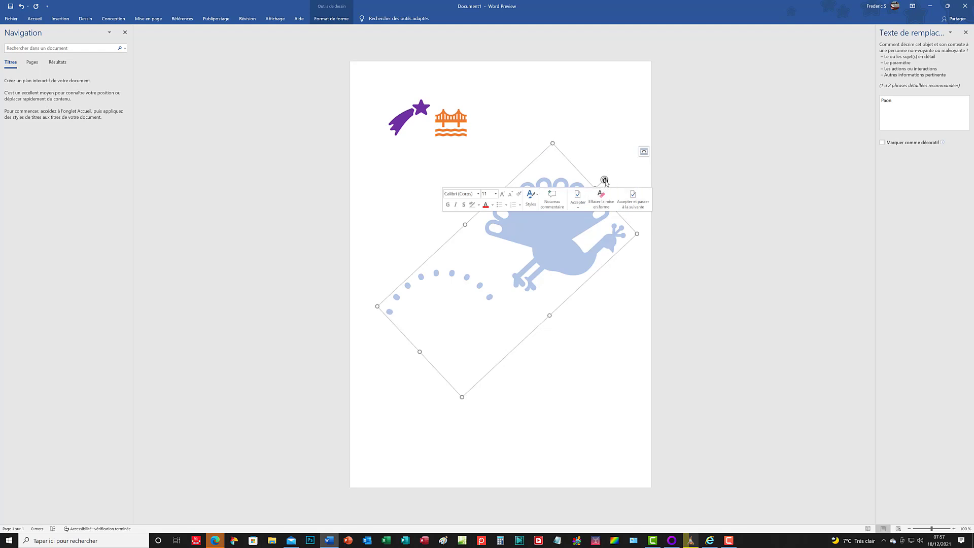
drag(603, 179, 509, 162)
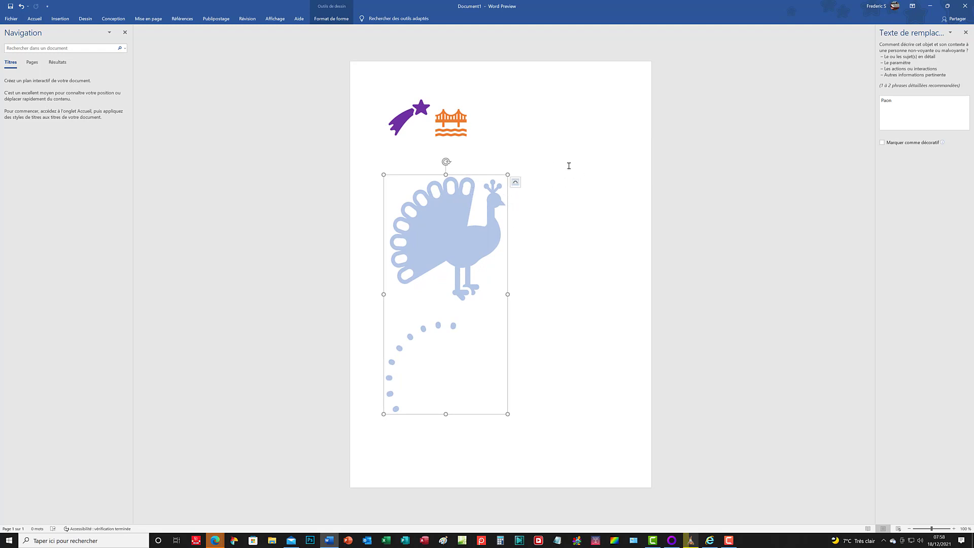
Cut the peacock shape and paste it after the bridge on the shooting star's line.
click(551, 141)
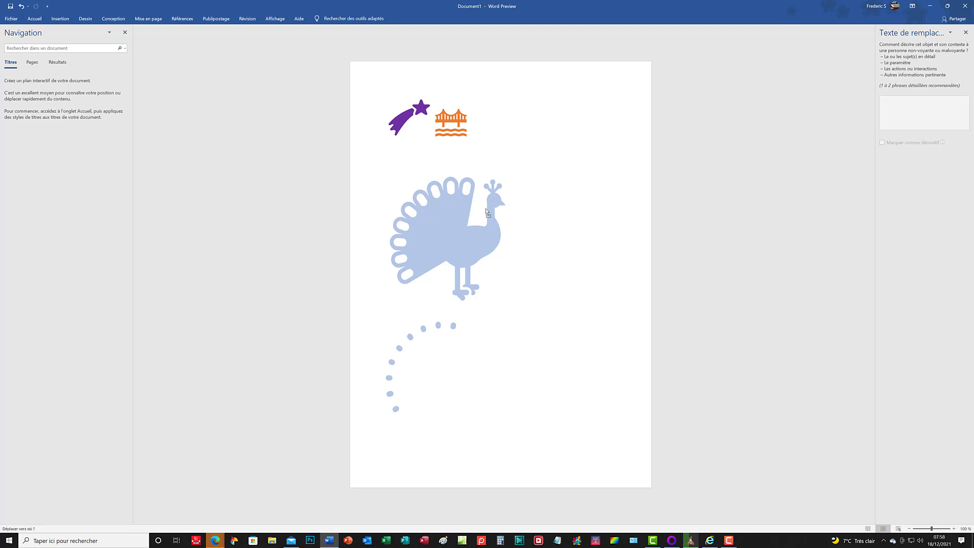
click(435, 242)
drag(443, 246, 449, 227)
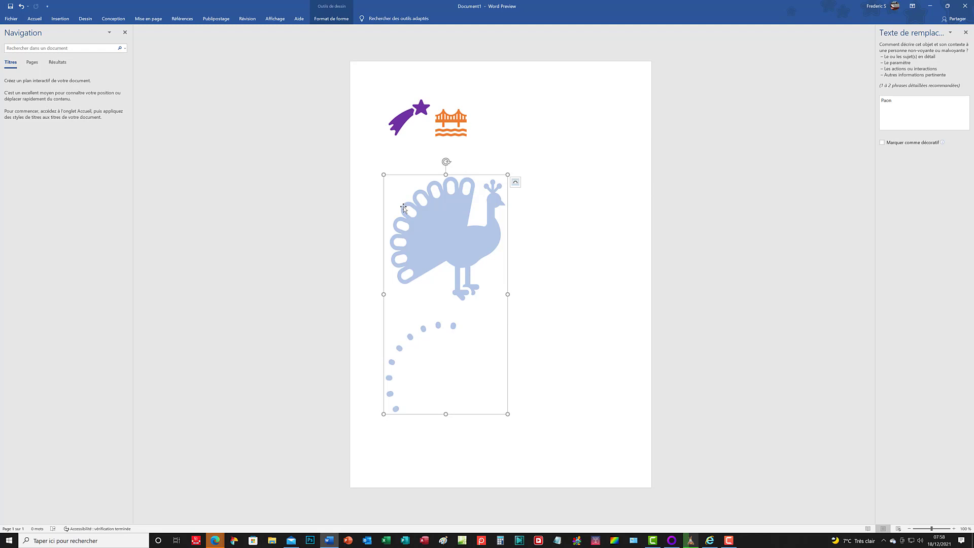
key(Delete)
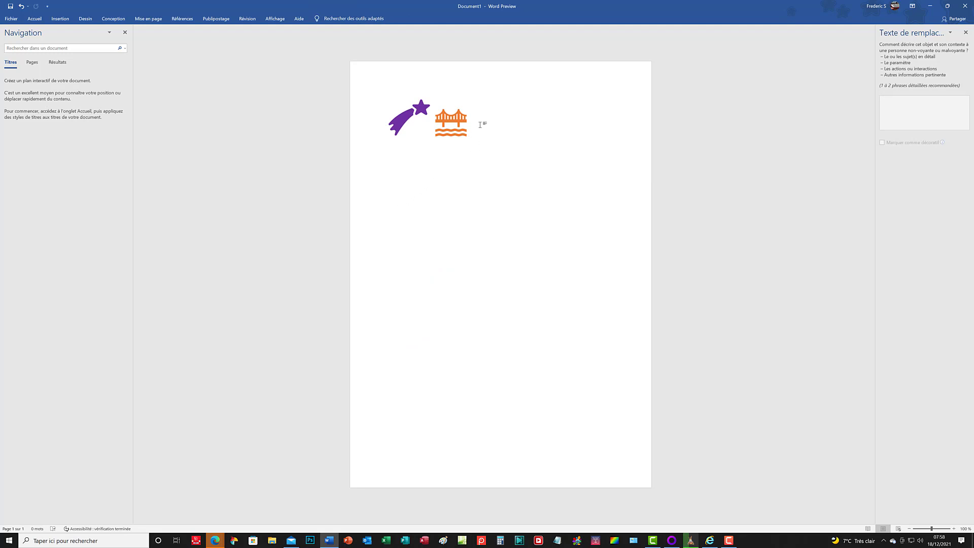
key(ctrl+z)
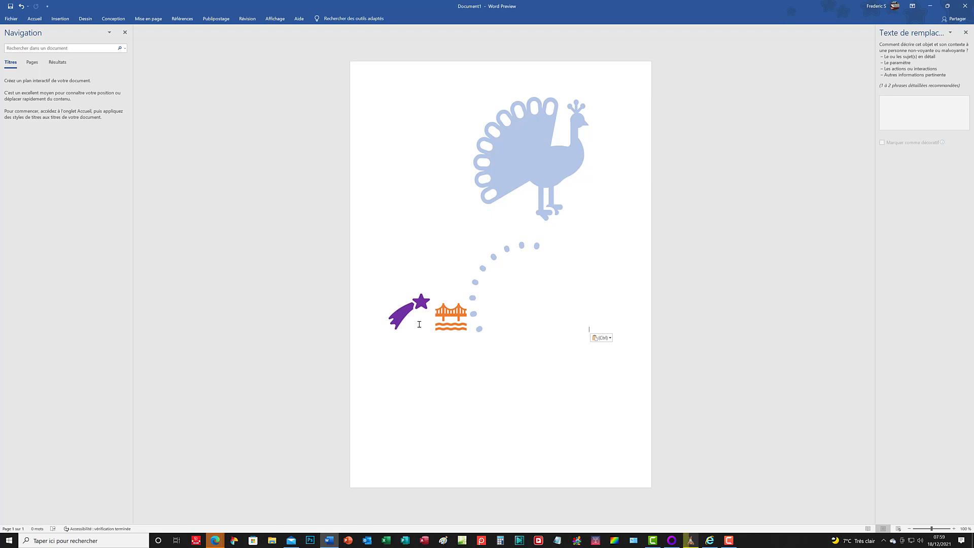
Stretch the shooting star to more than three times its height and shrink the peacock shape to roughly half its height.
click(414, 304)
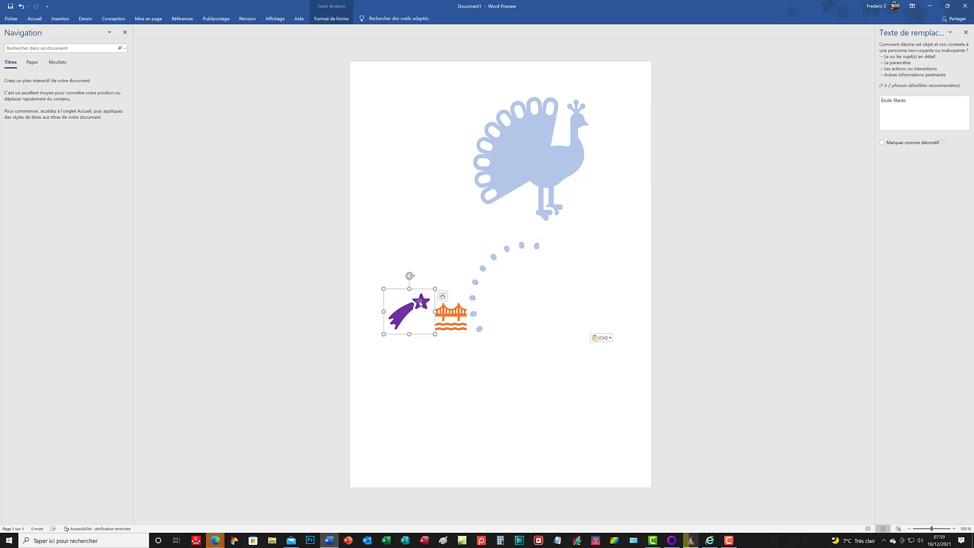
drag(435, 287, 457, 163)
click(537, 161)
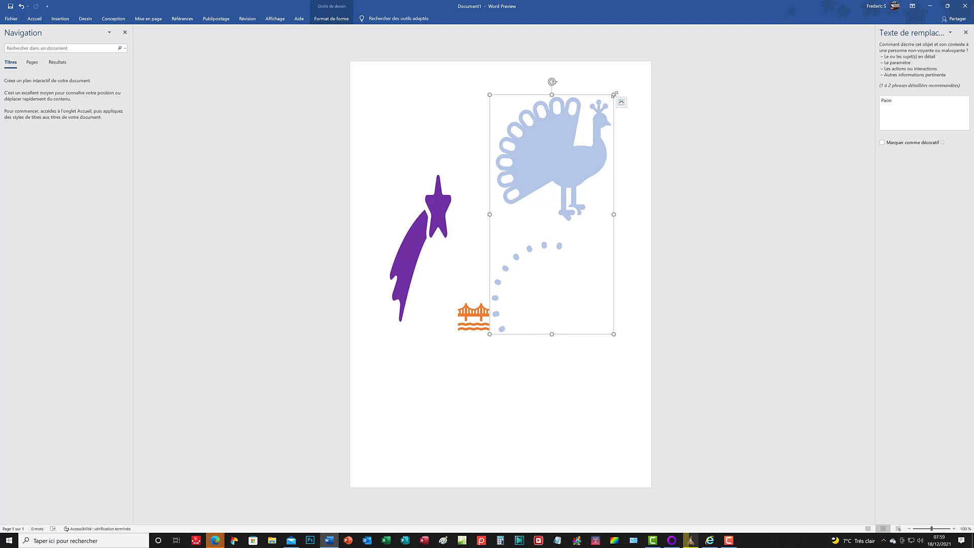
drag(614, 95, 536, 203)
click(469, 255)
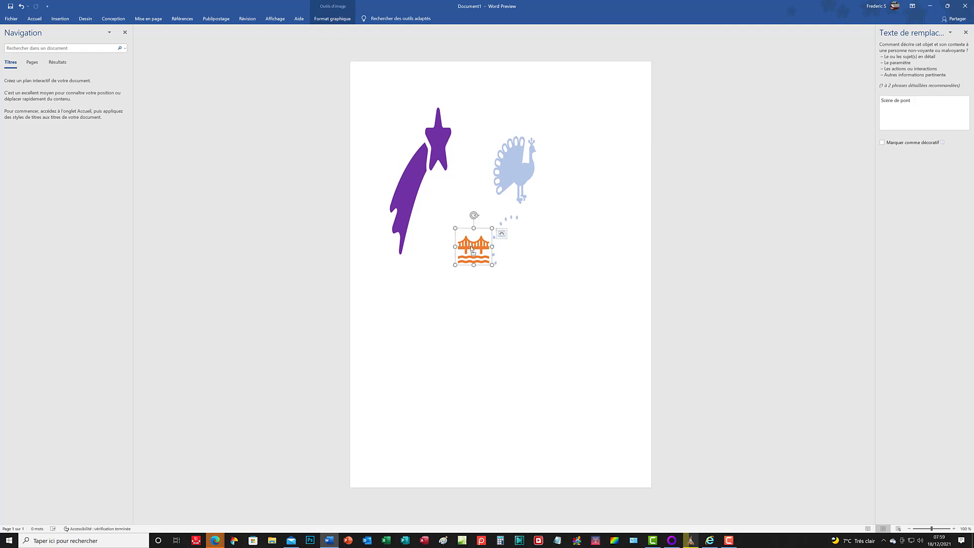
Enlarge the bridge icon proportionally to a little more than twice its size.
click(469, 253)
drag(454, 228, 409, 180)
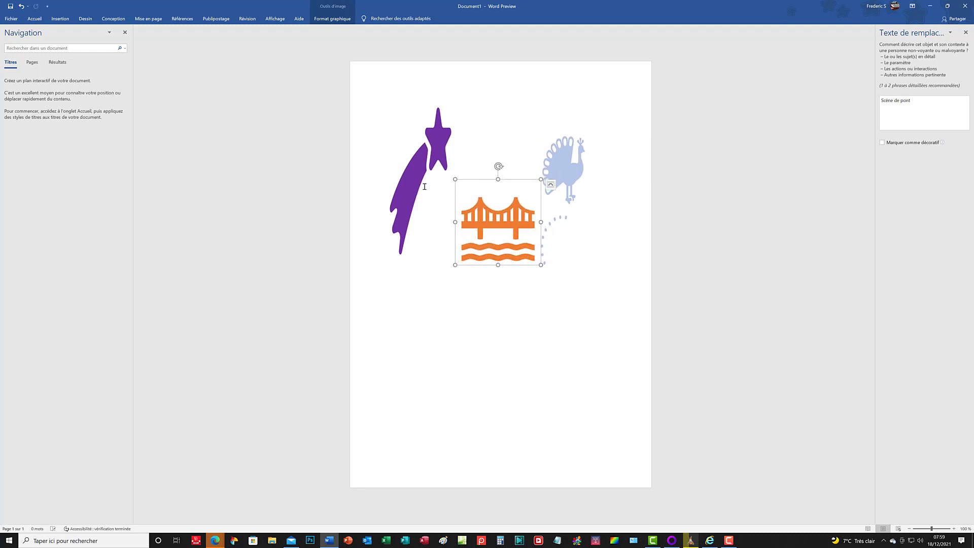
Cut the shooting star, add five blank lines before the bridge and peacock, and paste the star on a line above them.
click(424, 163)
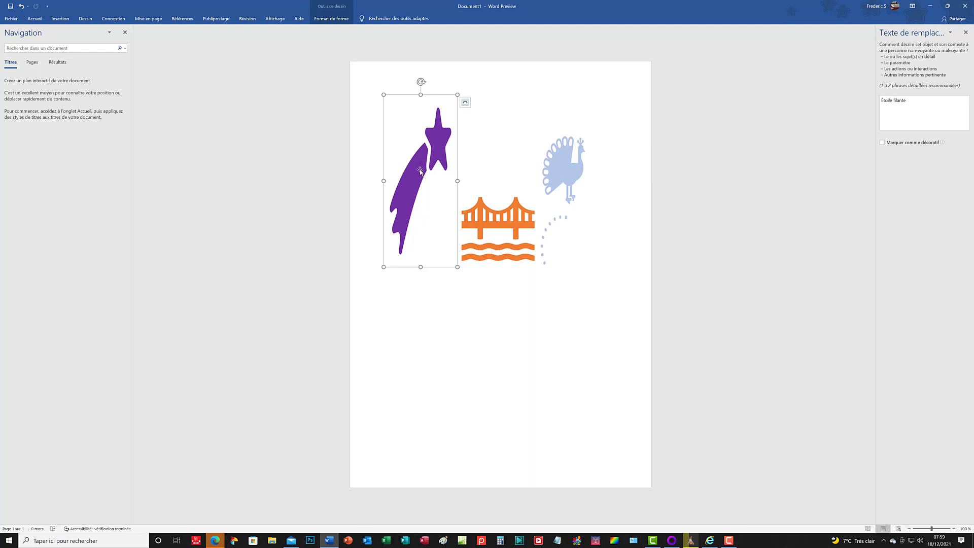
key(Delete)
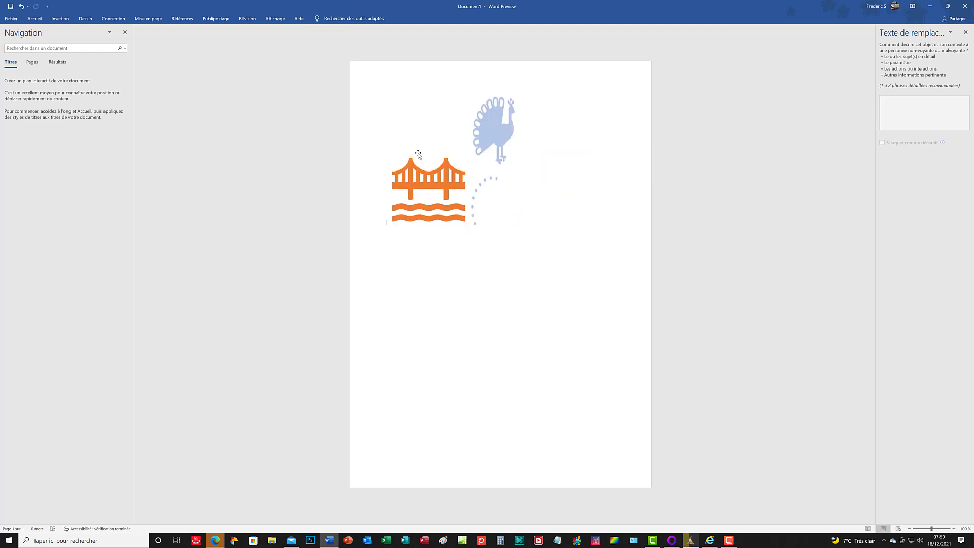
key(Return)
key(Return)
key(Return)
key(Return)
key(Return)
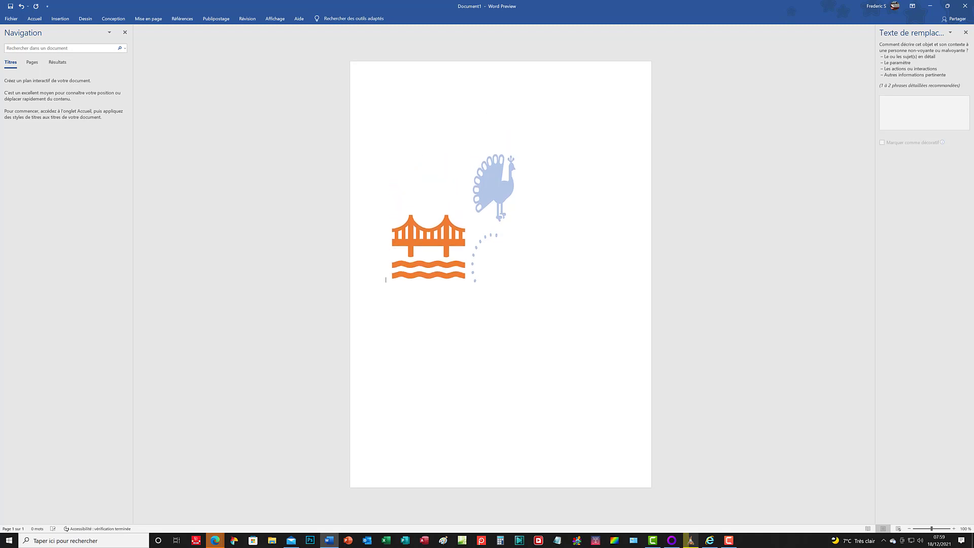
click(403, 124)
key(ctrl+v)
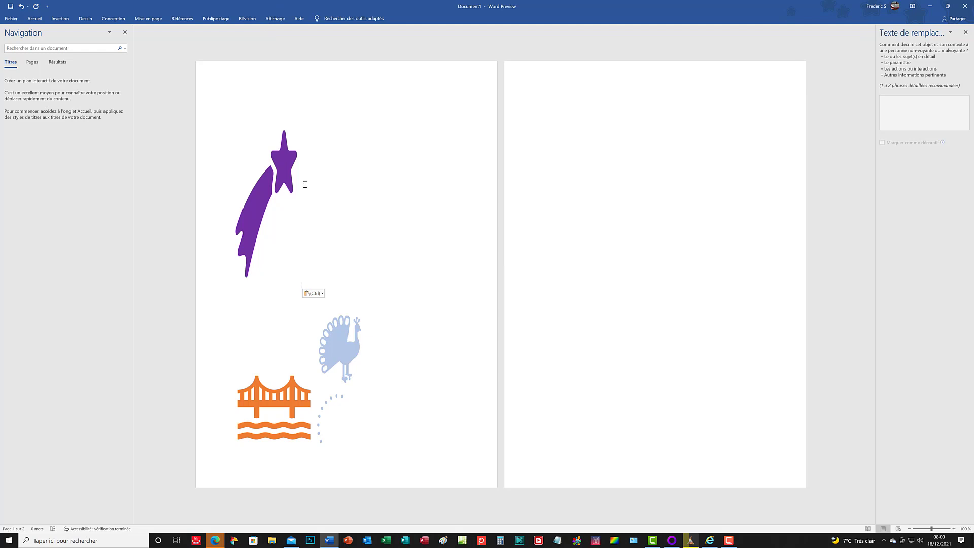
Shrink the shooting star to about half its width and four-fifths of its height.
click(284, 175)
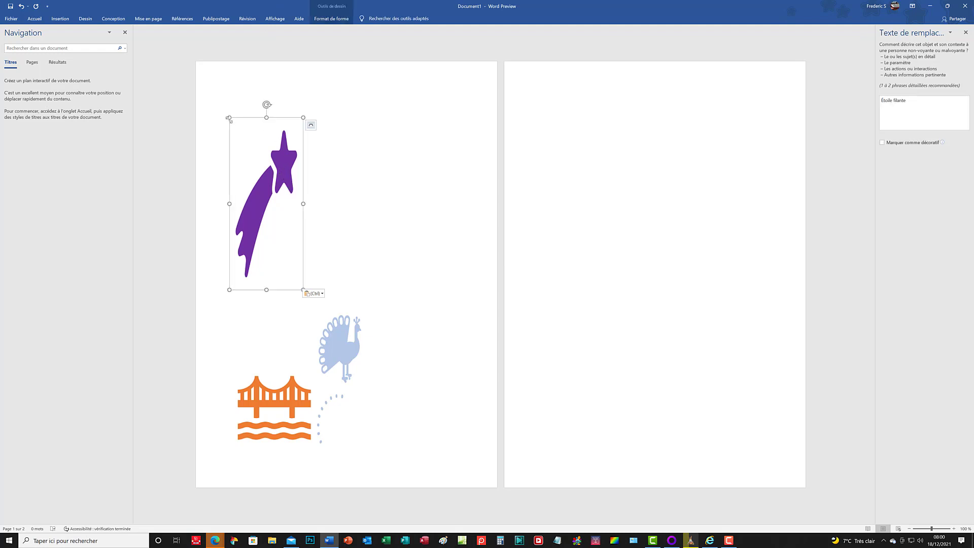
drag(229, 118, 273, 159)
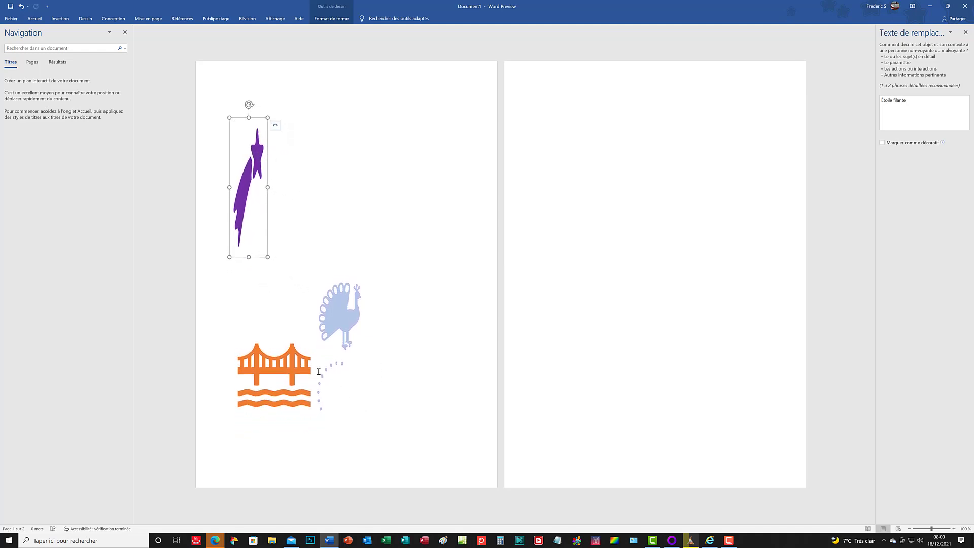
click(291, 356)
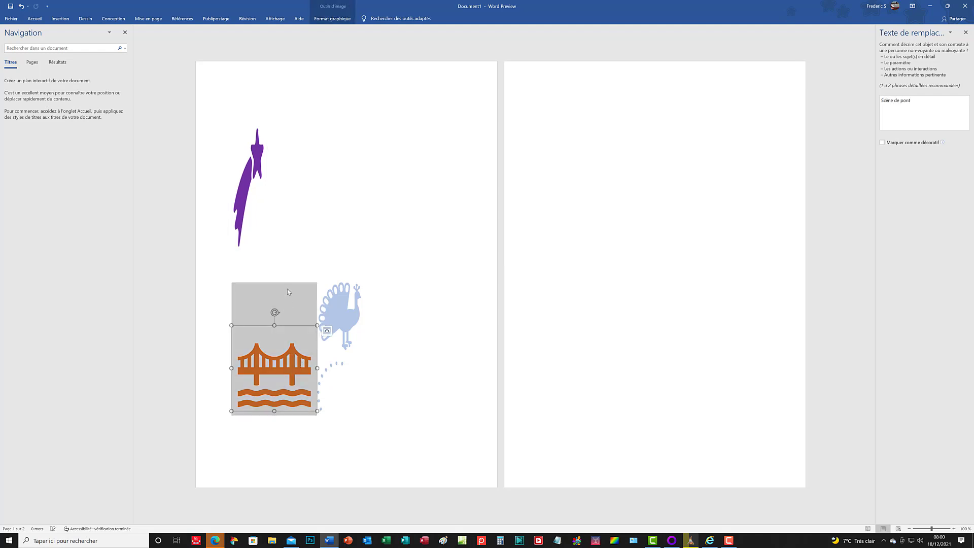
click(323, 265)
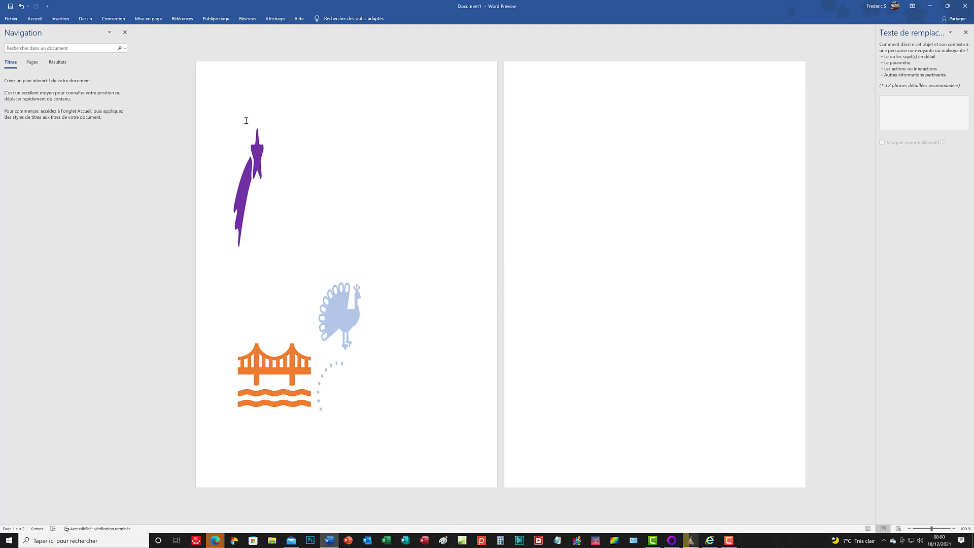
Remove one blank line above the shooting star.
key(ctrl+z)
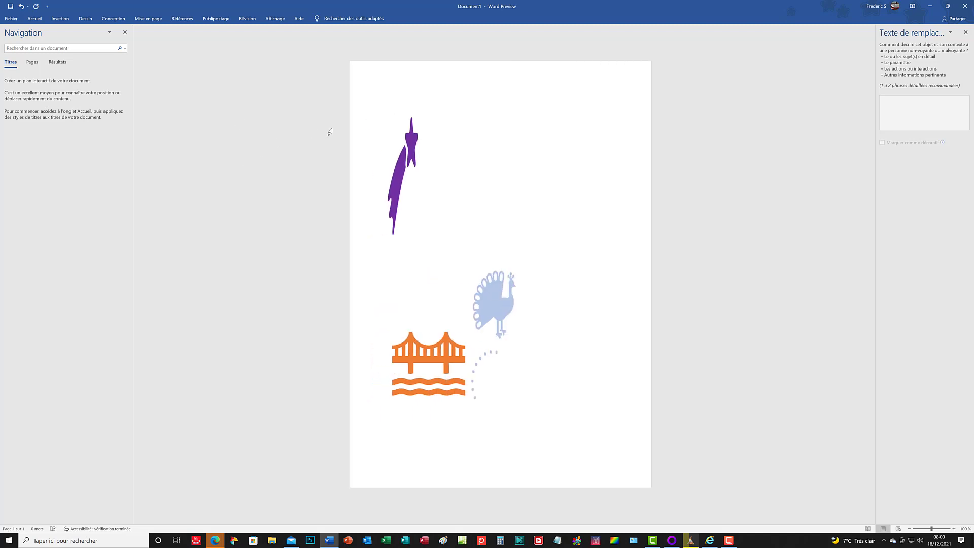
click(409, 145)
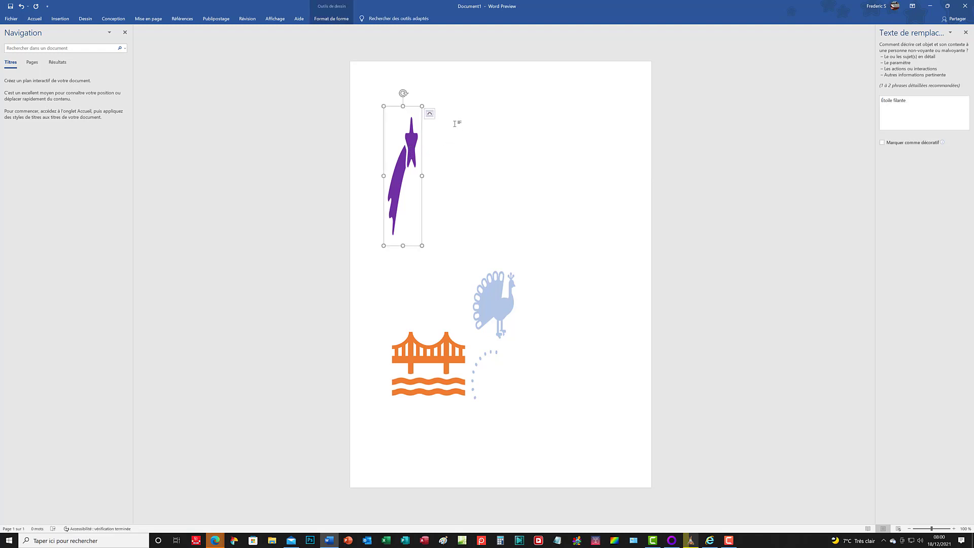
click(520, 122)
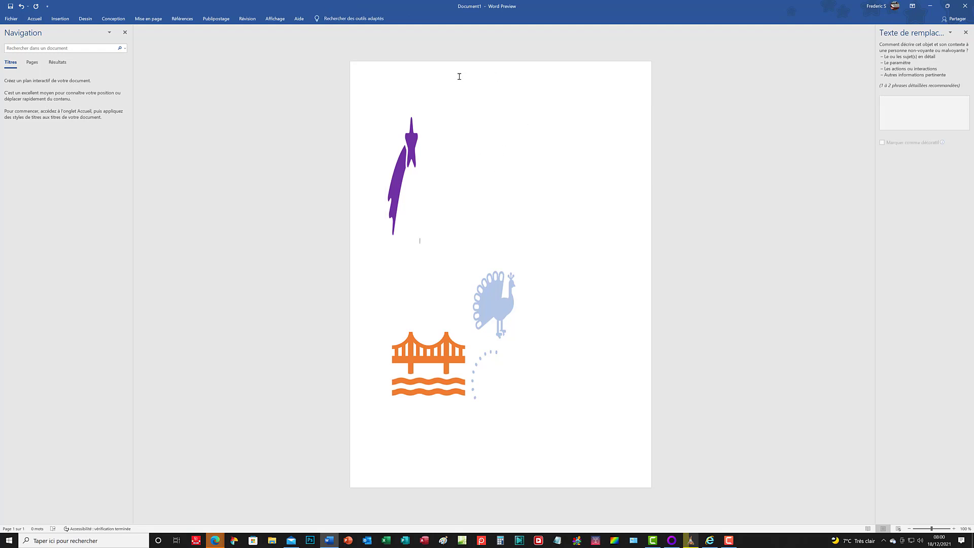